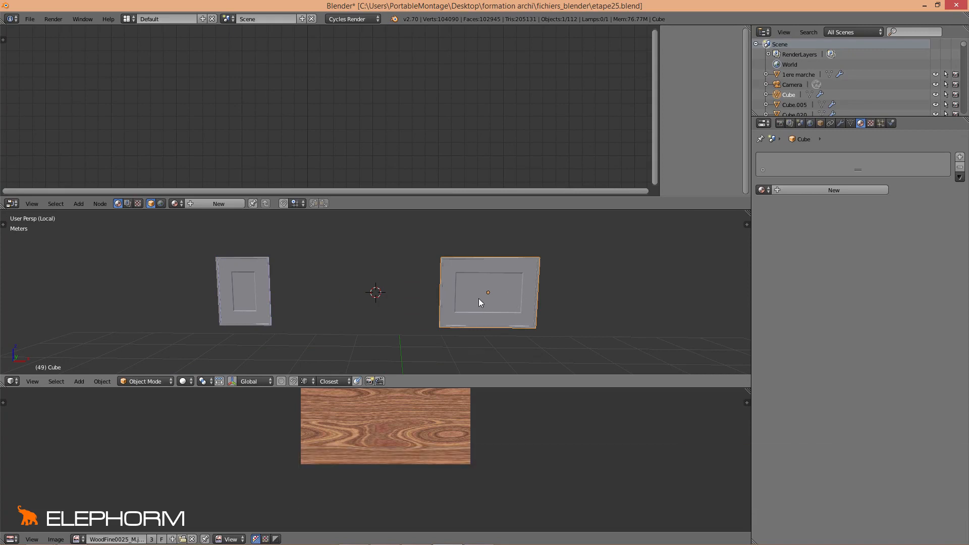
- Create a new material named marie_louise on the wide picture frame
middle_click_drag(478, 299, 385, 298, "shift")
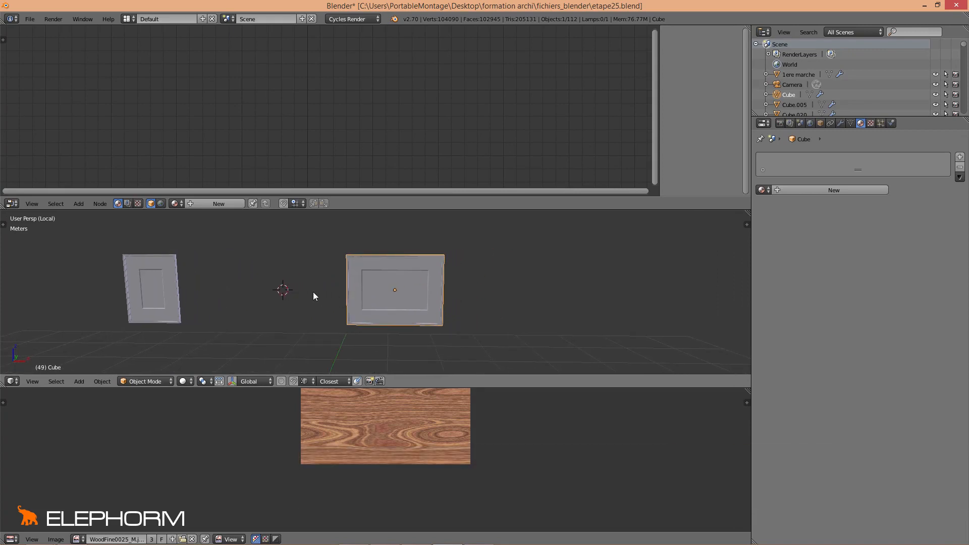
scroll(370, 284, "up", 2)
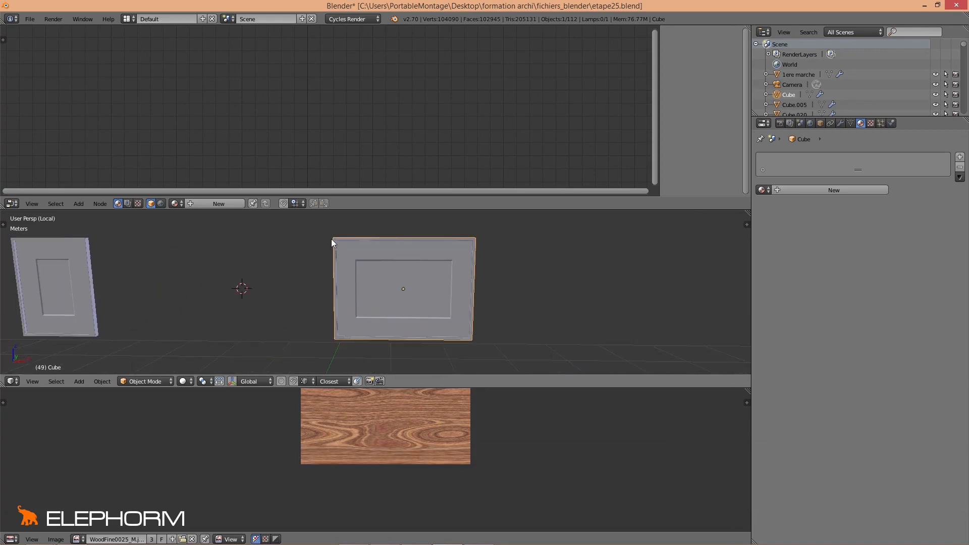
right_click(468, 329)
left_click(790, 189)
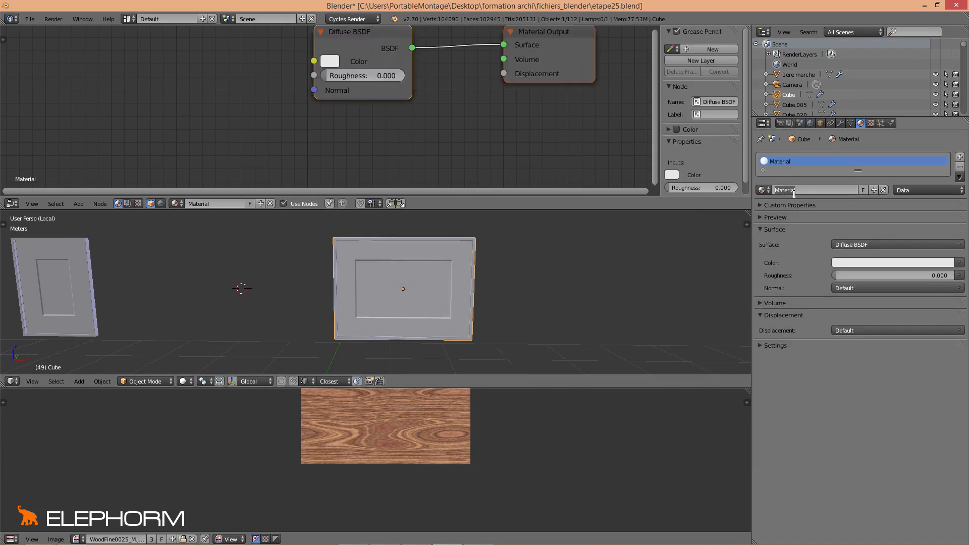
type("marie_louise")
key("Return")
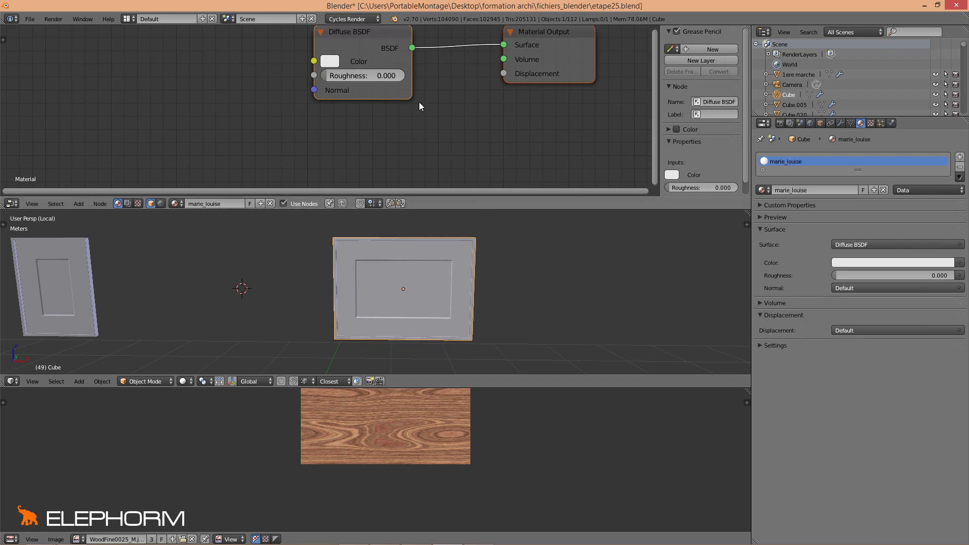
scroll(432, 137, "down", 1)
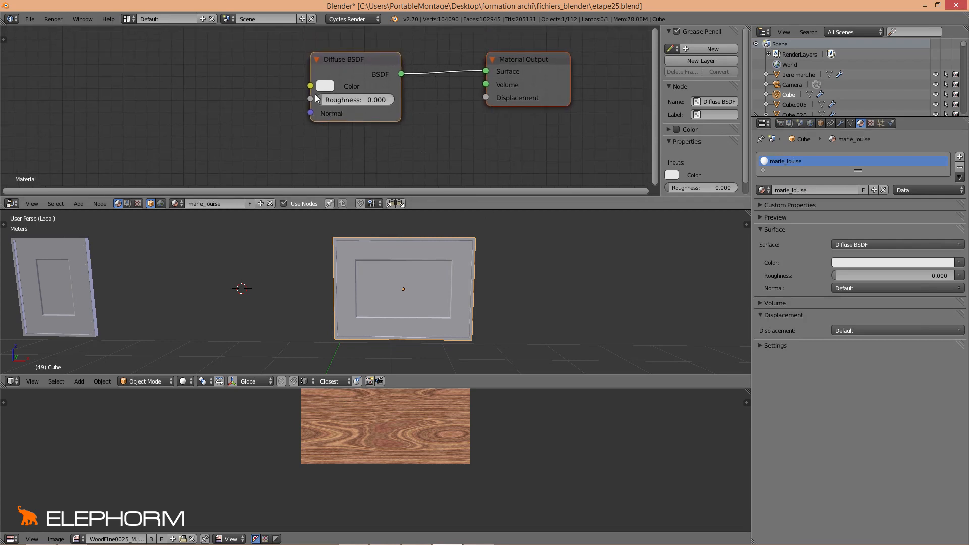
left_click_drag(357, 66, 357, 69)
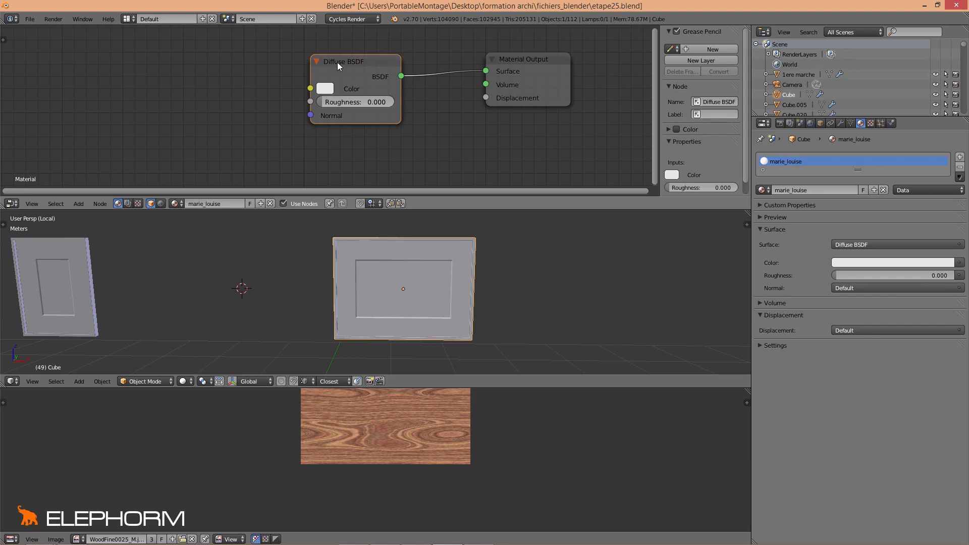
- Add a second material slot to the frame, holding an independent copy of the lampe material renamed bord_cadre
left_click(960, 157)
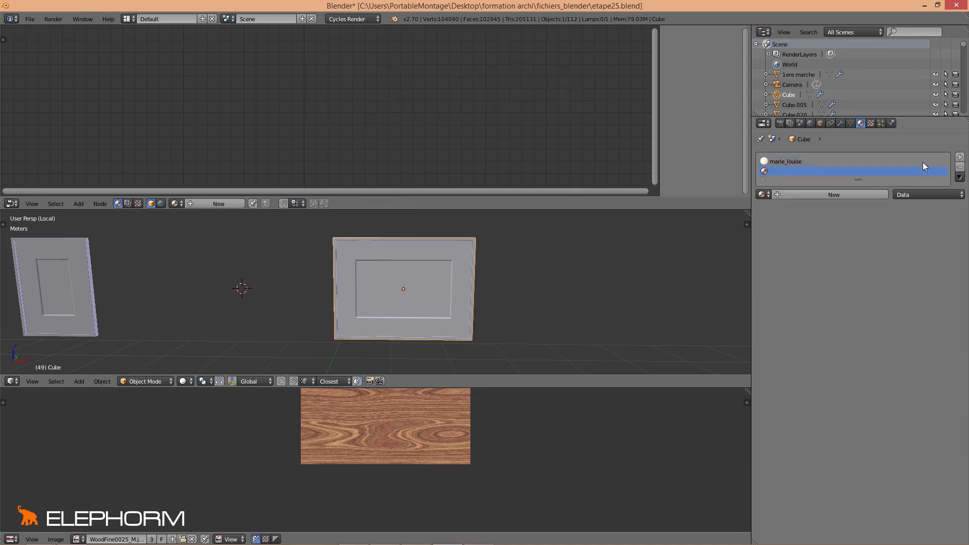
middle_click_drag(417, 293, 379, 273)
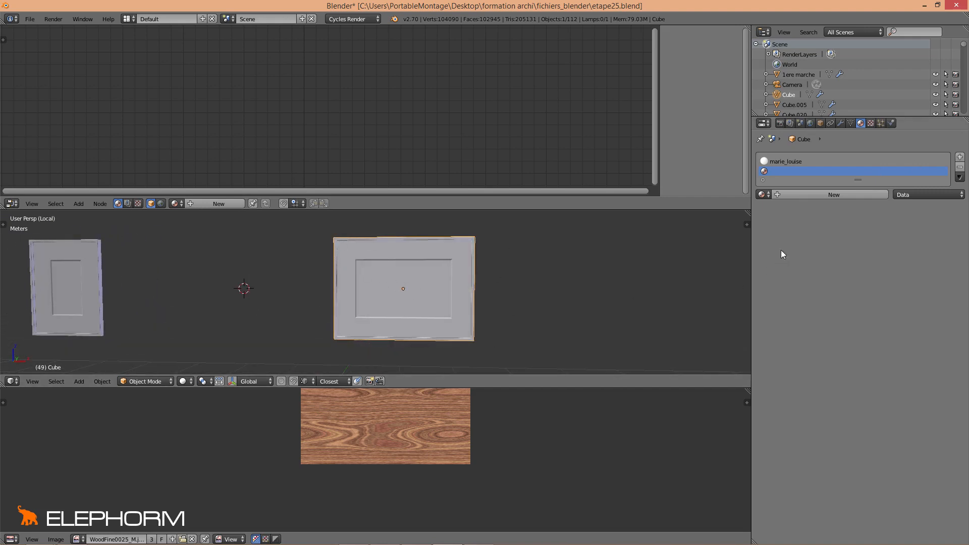
left_click(763, 195)
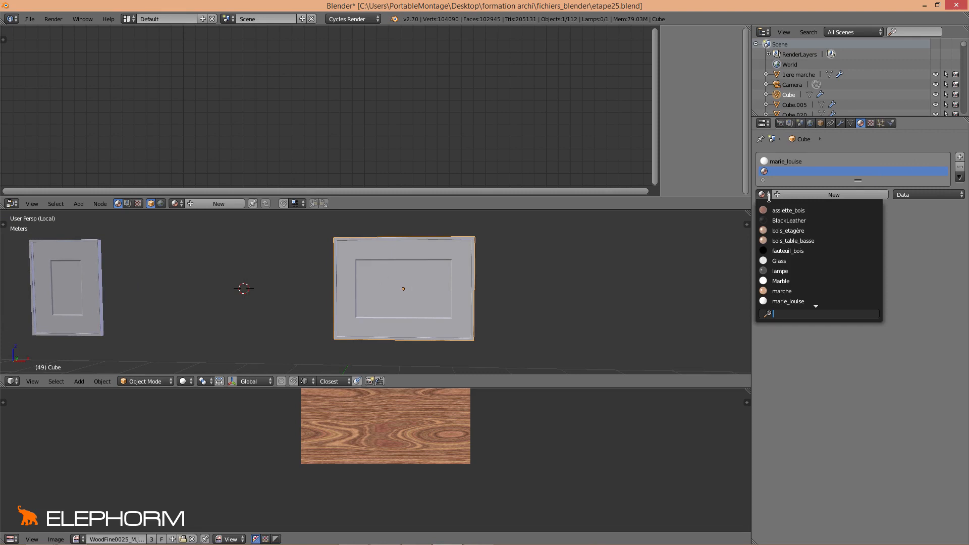
left_click(778, 271)
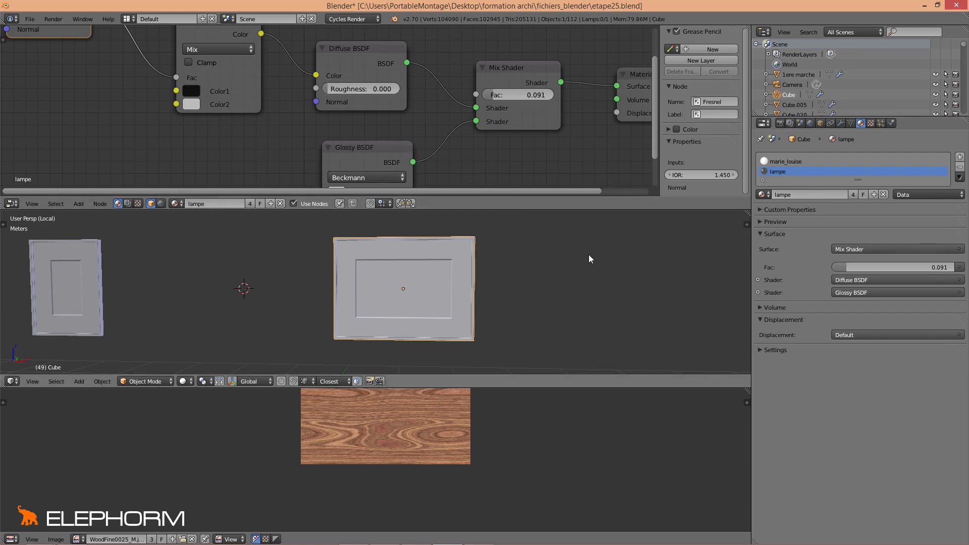
left_click(854, 195)
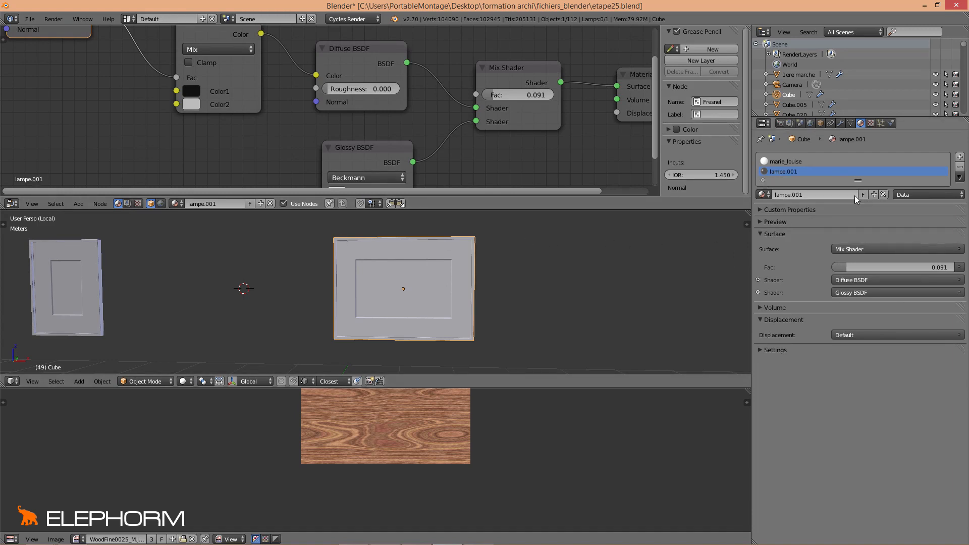
left_click(805, 195)
type("bord_cadre")
key("Return")
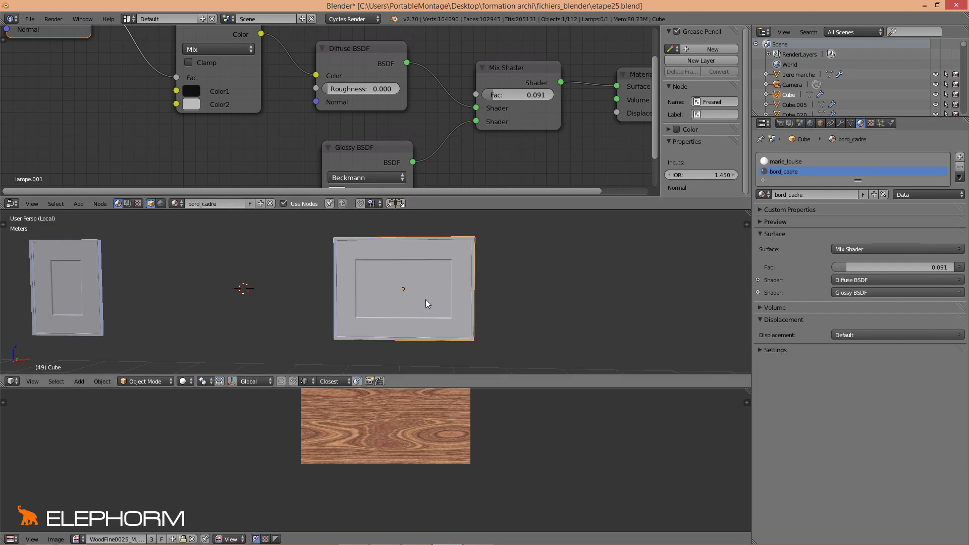
- Delete the color Mix node and the Fresnel node from the bord_cadre material, keeping the Diffuse and Glossy shaders
middle_click_drag(425, 298, 413, 298)
middle_click_drag(297, 132, 379, 149)
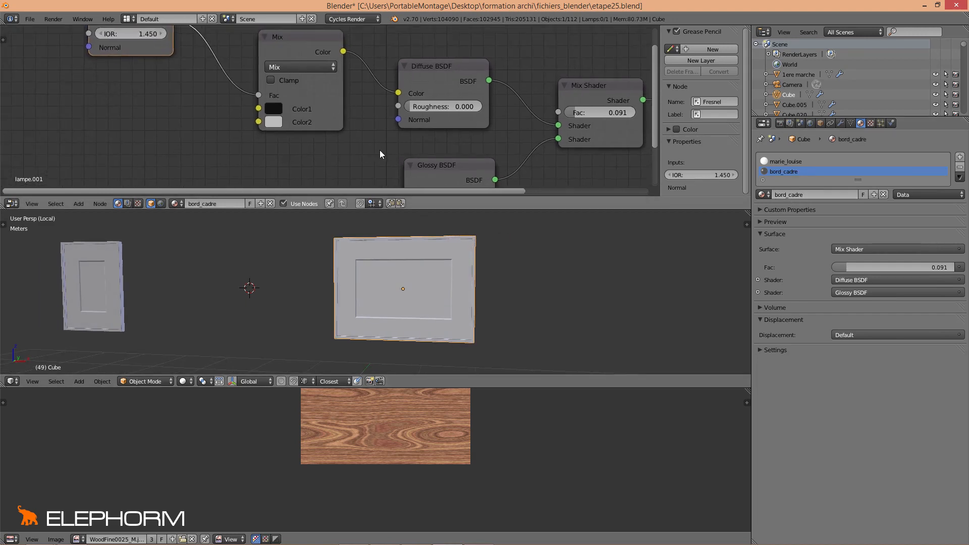
scroll(324, 151, "down", 1)
left_click(304, 52)
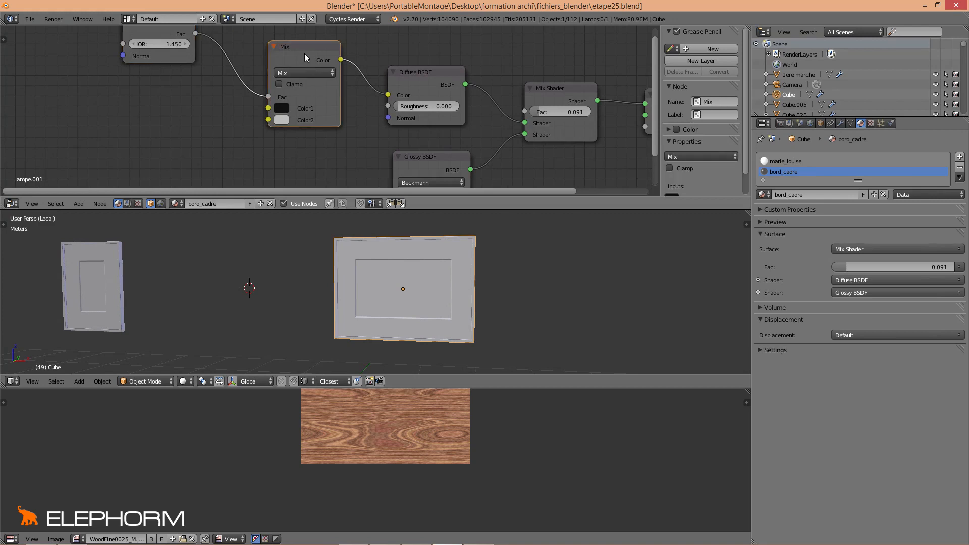
key("x")
scroll(280, 67, "down", 1)
left_click(196, 44)
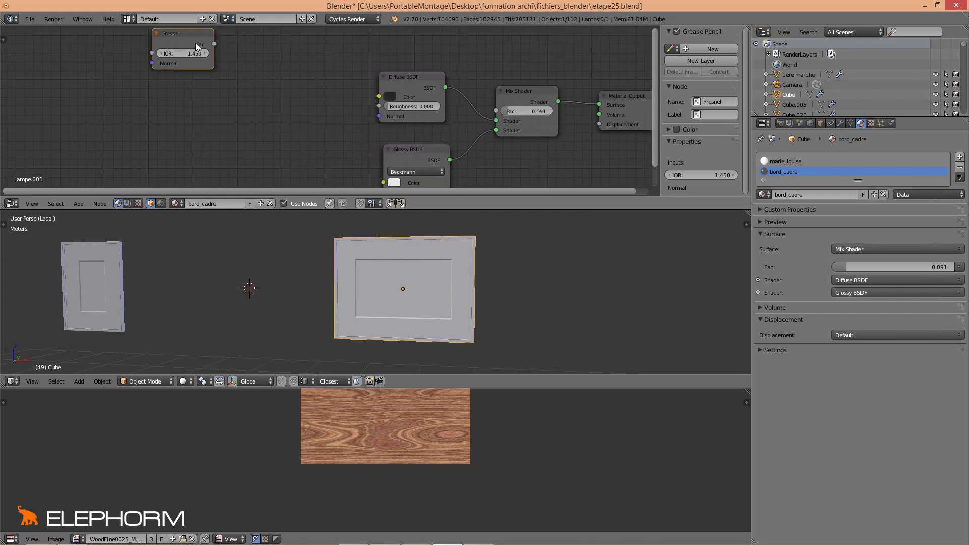
key("x")
middle_click_drag(406, 144, 318, 117)
scroll(318, 118, "down", 2)
middle_click_drag(376, 136, 356, 125)
left_click_drag(298, 57, 305, 55)
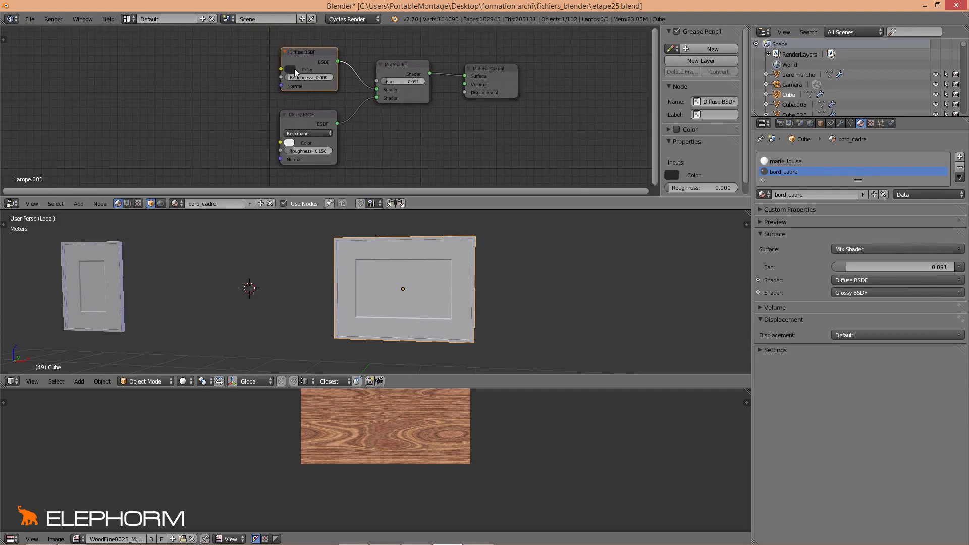
scroll(285, 78, "up", 1)
left_click(295, 119)
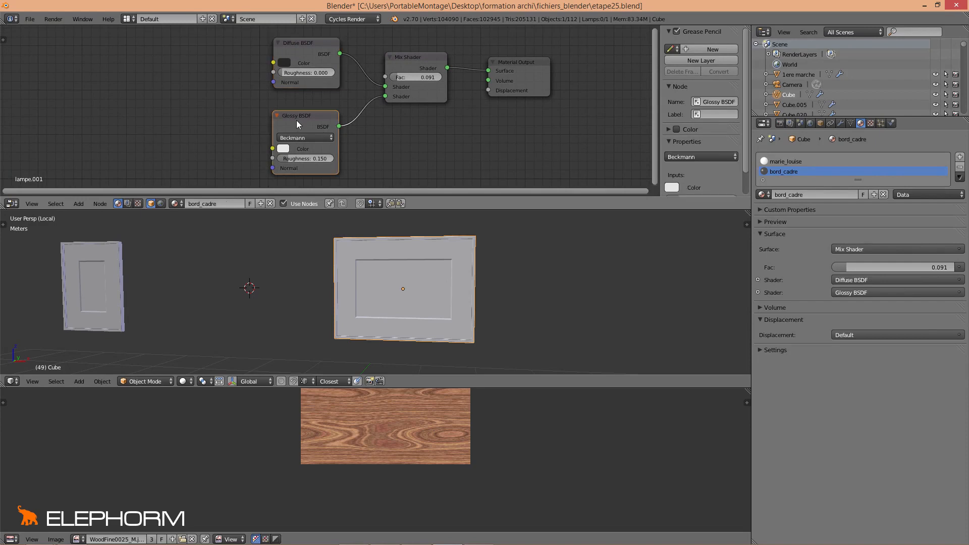
- Enter Edit Mode on the wide frame, switch to vertex selection and maximize the 3D view
left_click(433, 295)
key("Tab")
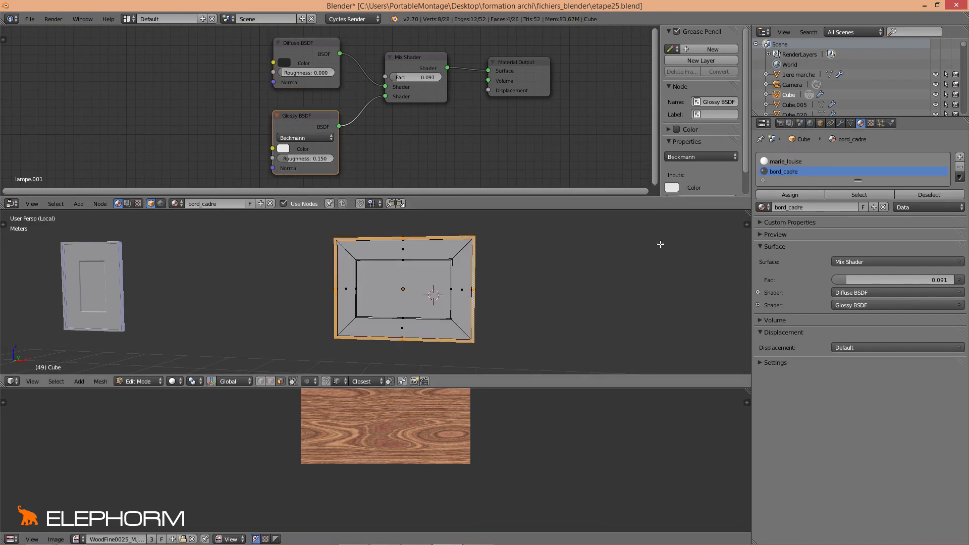
middle_click_drag(465, 289, 491, 285)
scroll(421, 323, "up", 6)
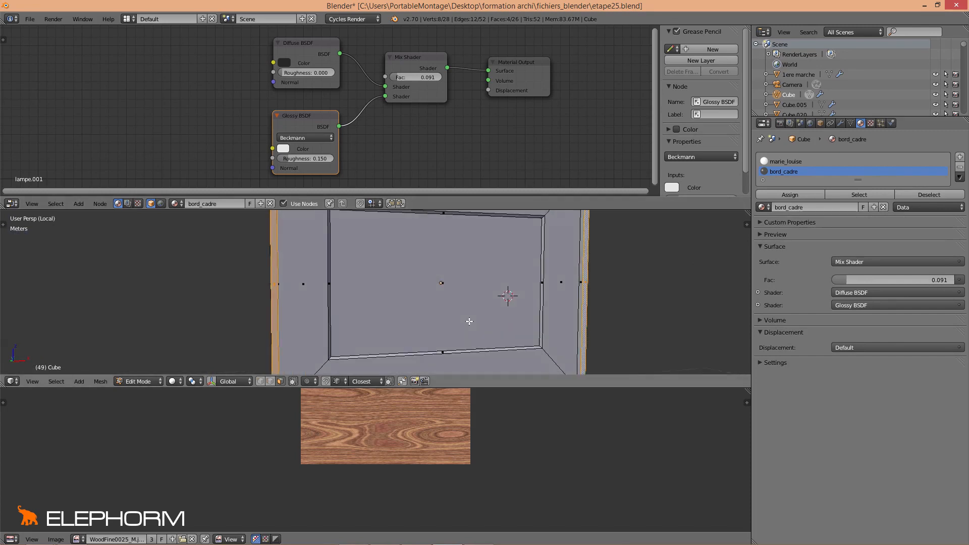
scroll(422, 323, "down", 5)
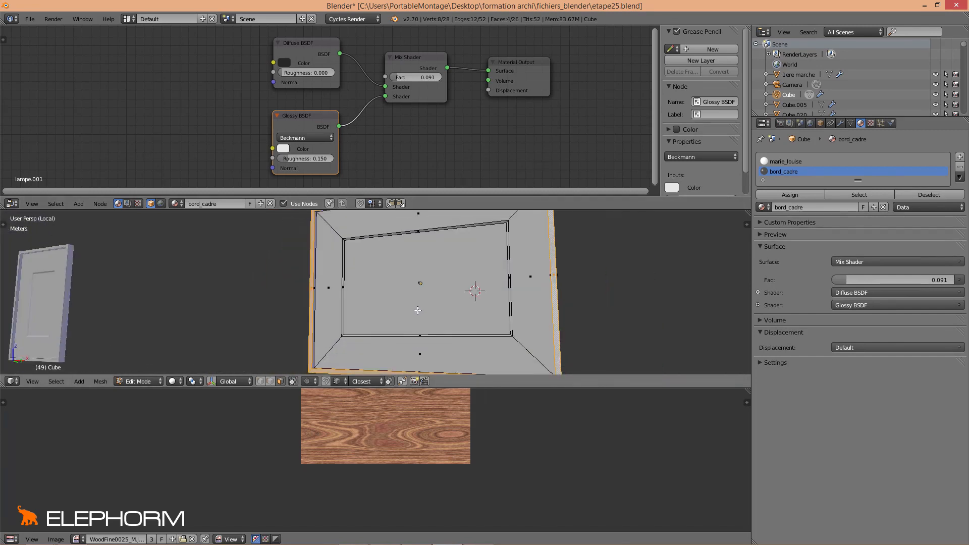
middle_click_drag(471, 288, 490, 306)
key("ctrl+Tab")
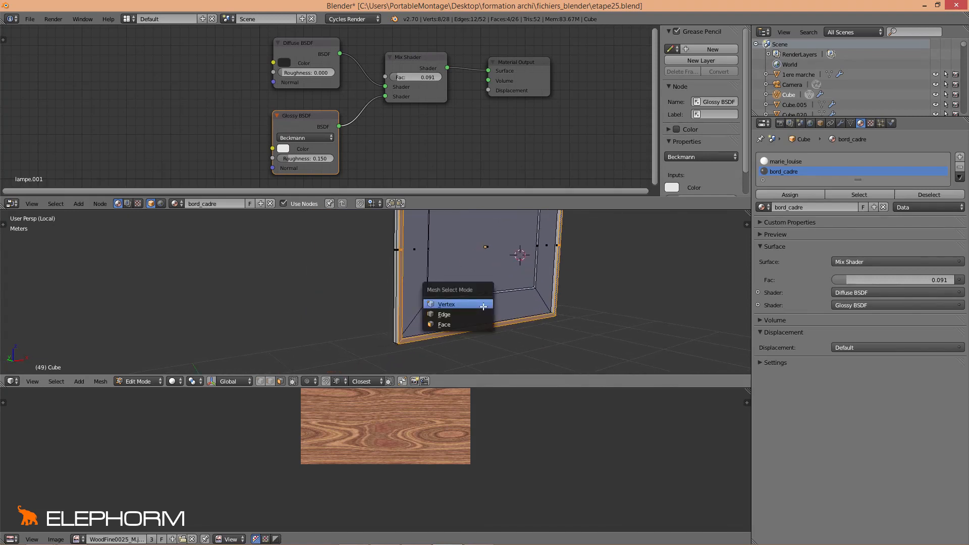
left_click(483, 307)
key("shift+space")
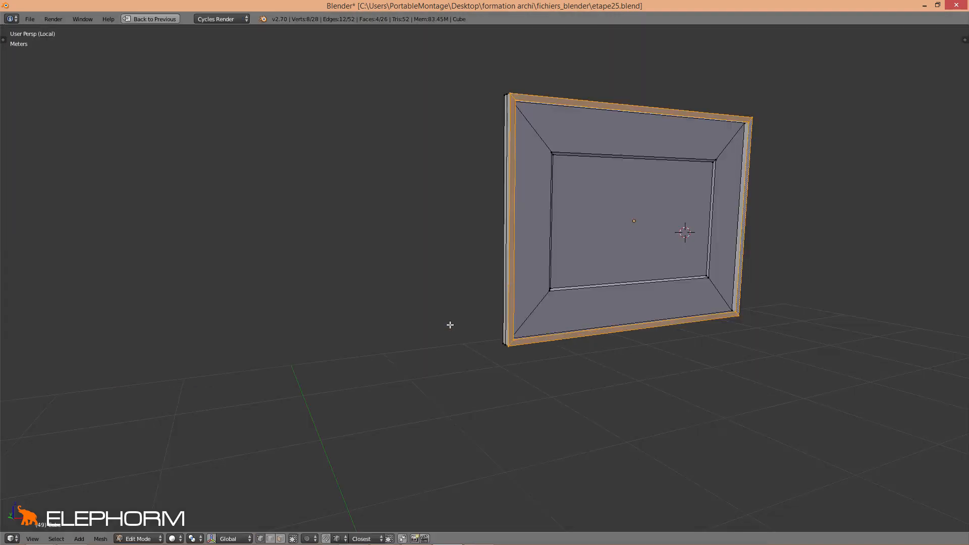
- In wireframe display, clear the selection and circle-select the outer border vertices at the frame's two left corners
middle_click_drag(575, 337, 478, 348)
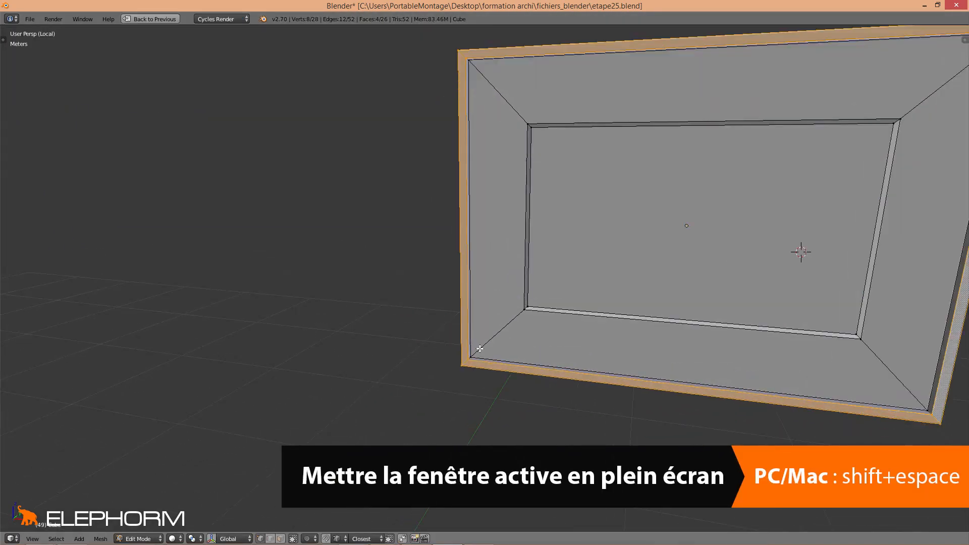
key("z")
key("a")
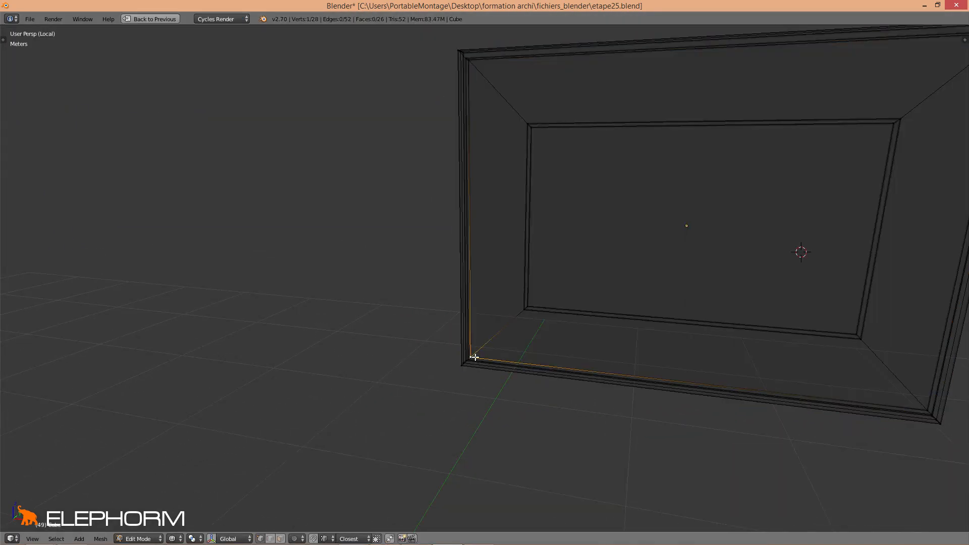
key("c")
left_click(461, 360)
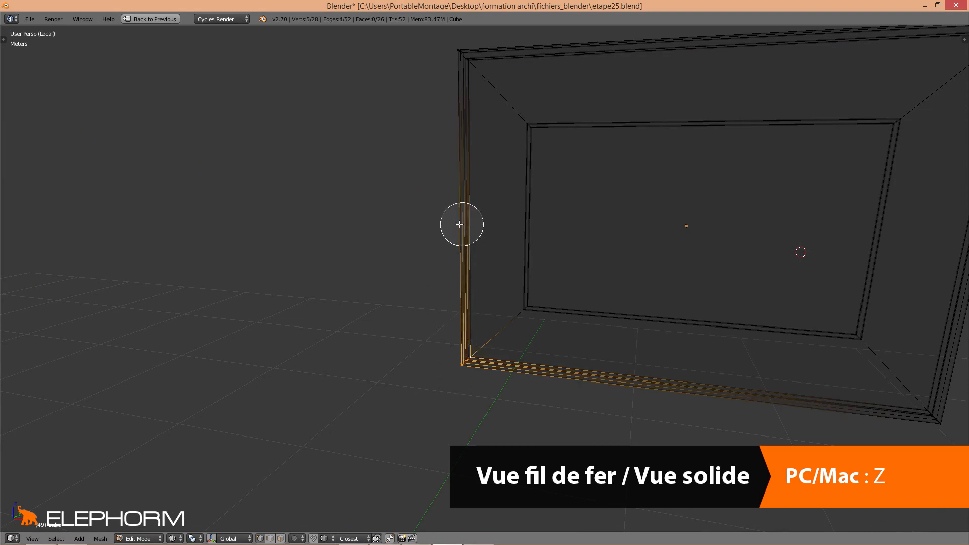
left_click(465, 59)
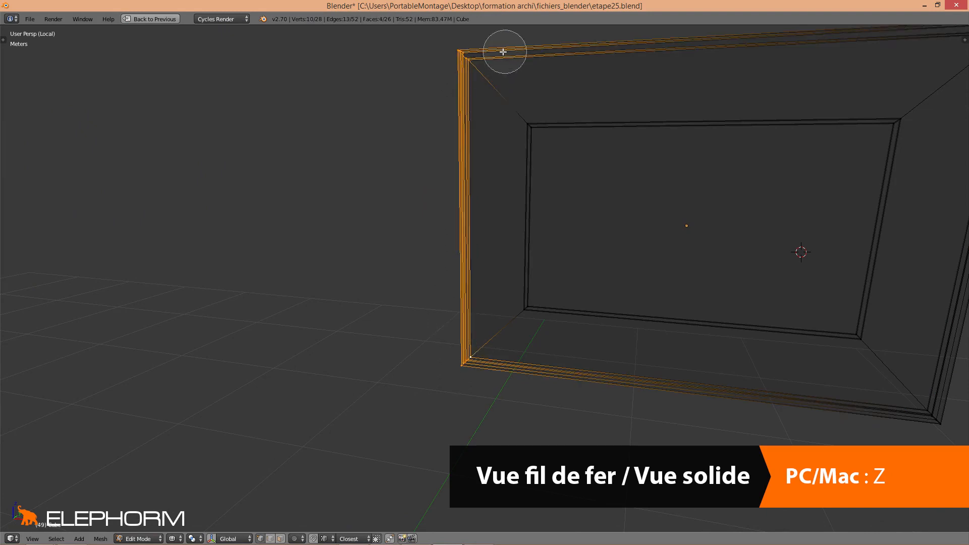
key("Escape")
- Extend the circle selection to the outer border vertices at the frame's two right corners
scroll(706, 127, "down", 1, "shift")
mouse_move(716, 117)
middle_mouse_down("shift")
mouse_move(538, 149)
mouse_move(623, 129)
middle_mouse_up("shift")
key("c")
left_click(750, 67)
left_click_drag(755, 68, 723, 420)
key("Escape")
- Restore the multi-editor layout and assign the bord_cadre material to the selected outer border
mouse_move(723, 420)
middle_mouse_down()
mouse_move(709, 327)
mouse_move(683, 350)
mouse_move(607, 357)
mouse_move(500, 341)
mouse_move(547, 310)
mouse_move(622, 359)
mouse_move(627, 383)
mouse_move(527, 363)
mouse_move(544, 359)
middle_mouse_up()
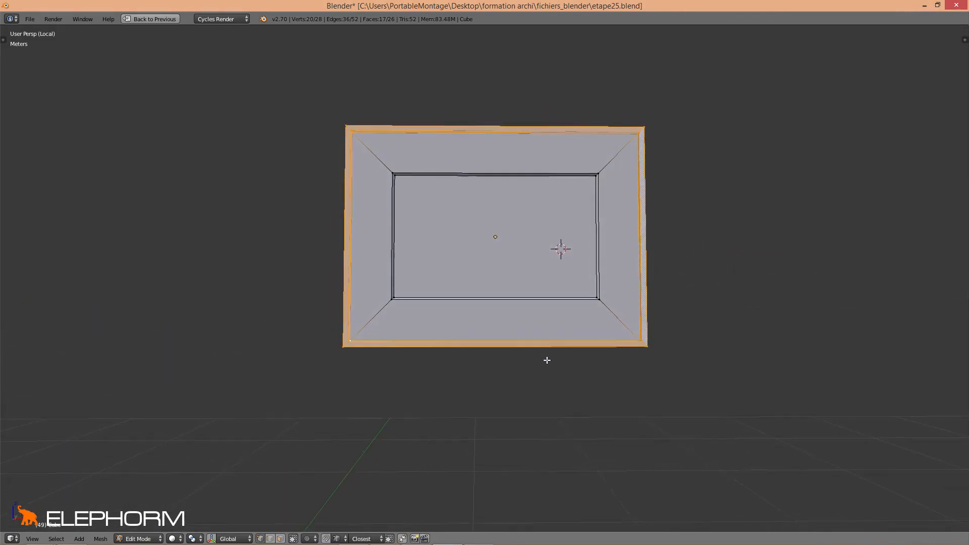
key("z")
key("ctrl+Up")
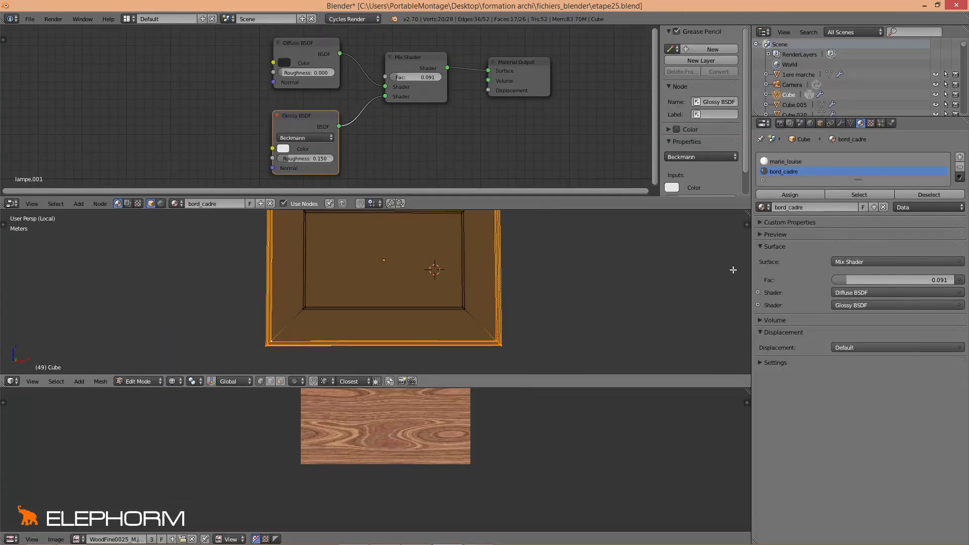
left_click(775, 196)
middle_click_drag(500, 286, 553, 308, "shift")
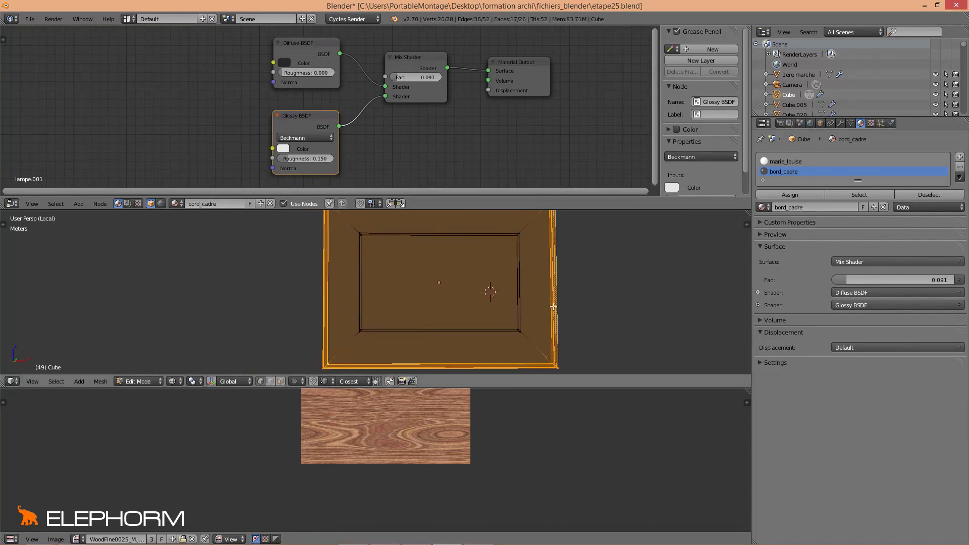
scroll(348, 291, "down", 2)
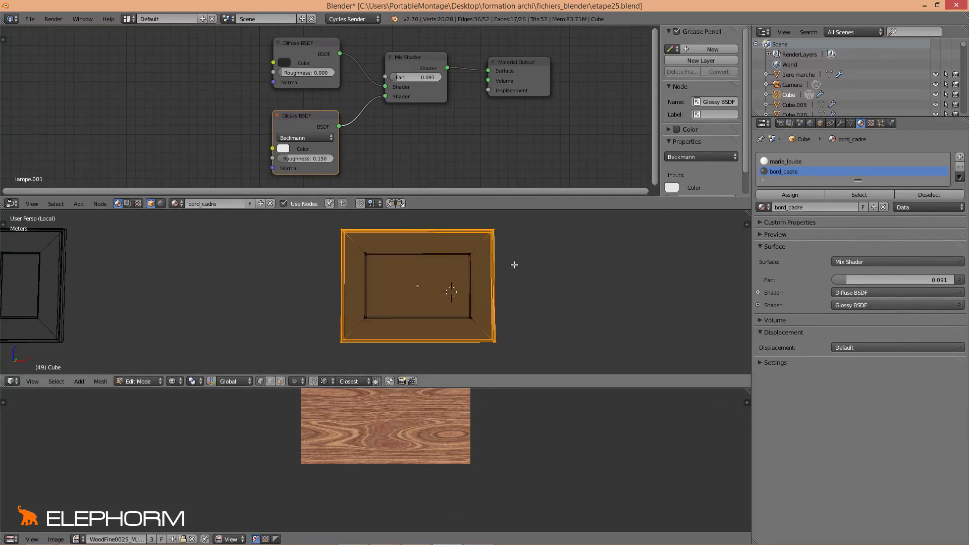
- Preview the frame in Rendered shading to check its border material, and return to solid display
key("shift+z")
middle_click_drag(503, 297, 532, 299)
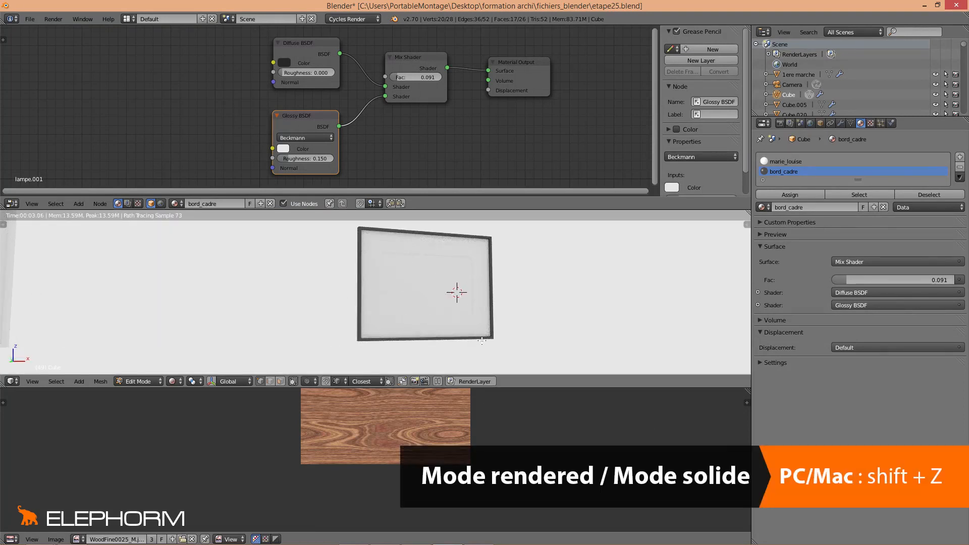
scroll(416, 266, "down", 1)
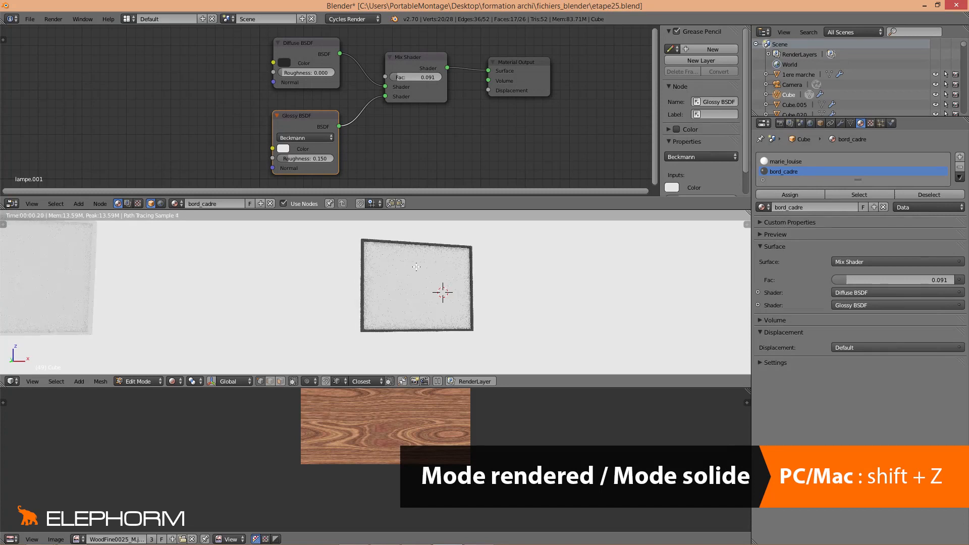
key("shift+z")
- Switch to face selection and select only the central picture panel of the frame
key("ctrl+Tab")
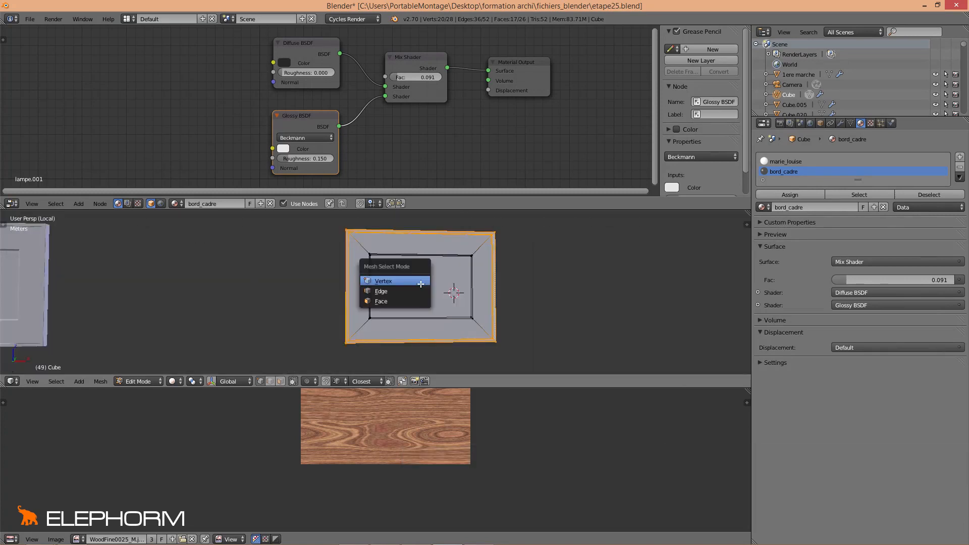
left_click(381, 301)
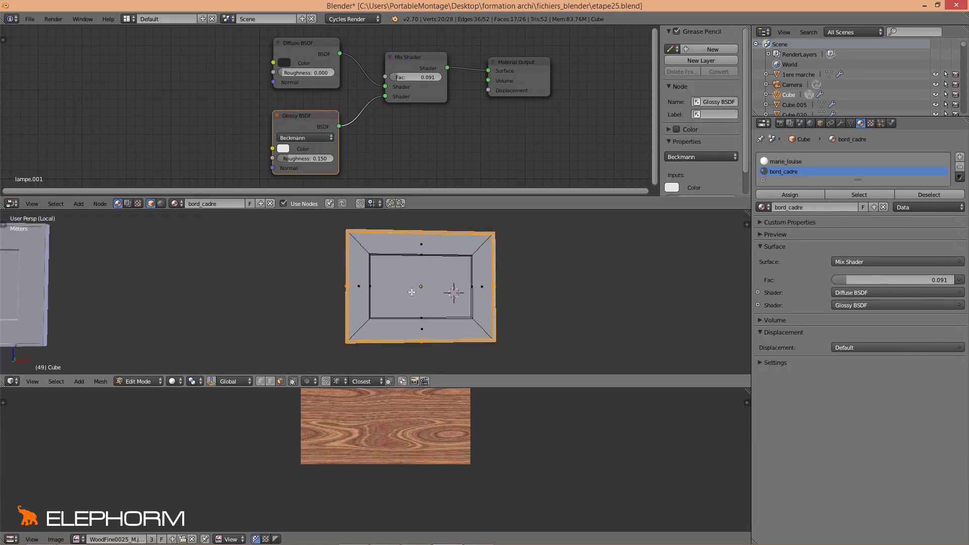
right_click(426, 298)
middle_click_drag(425, 297, 460, 285)
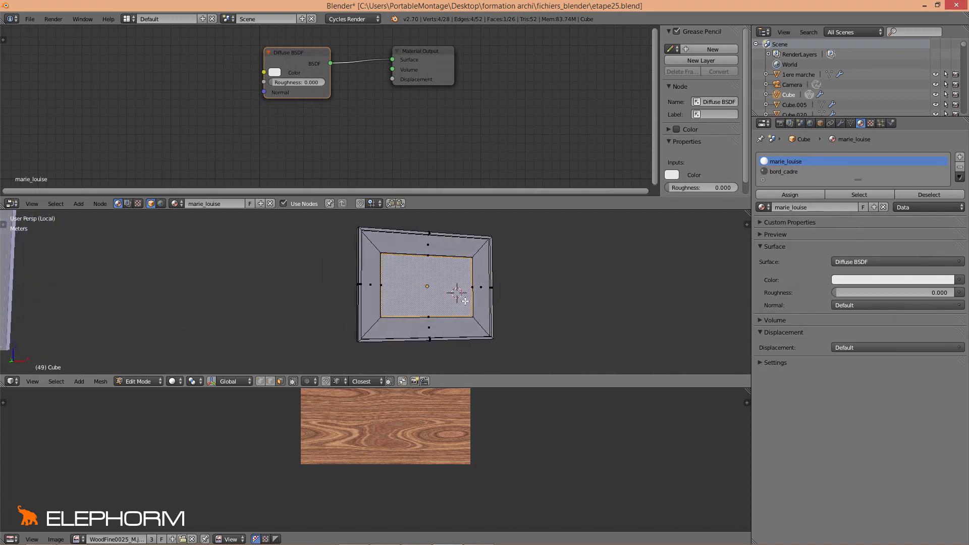
- Add a third material slot to the frame and create a new material named image_cadre in it
left_click(958, 157)
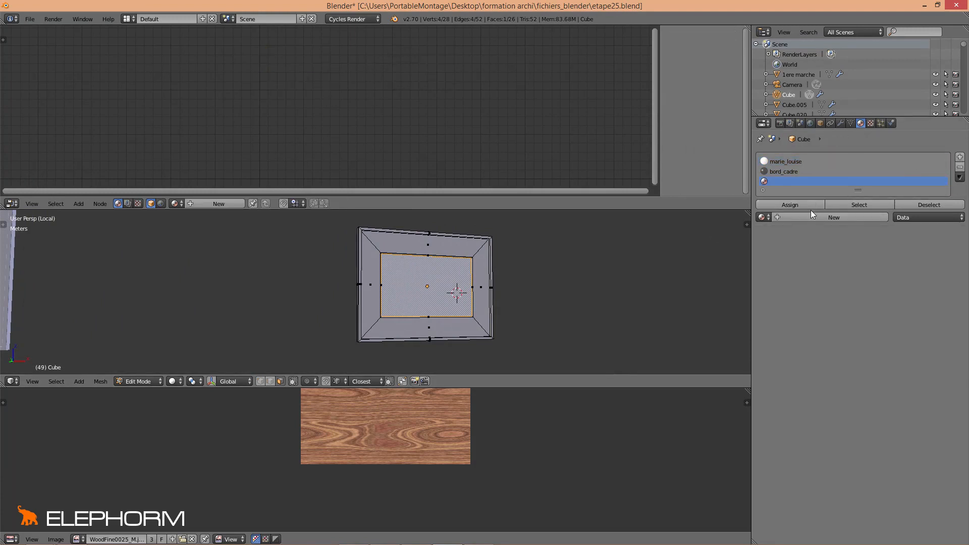
left_click(809, 216)
double_click(810, 217)
type("im")
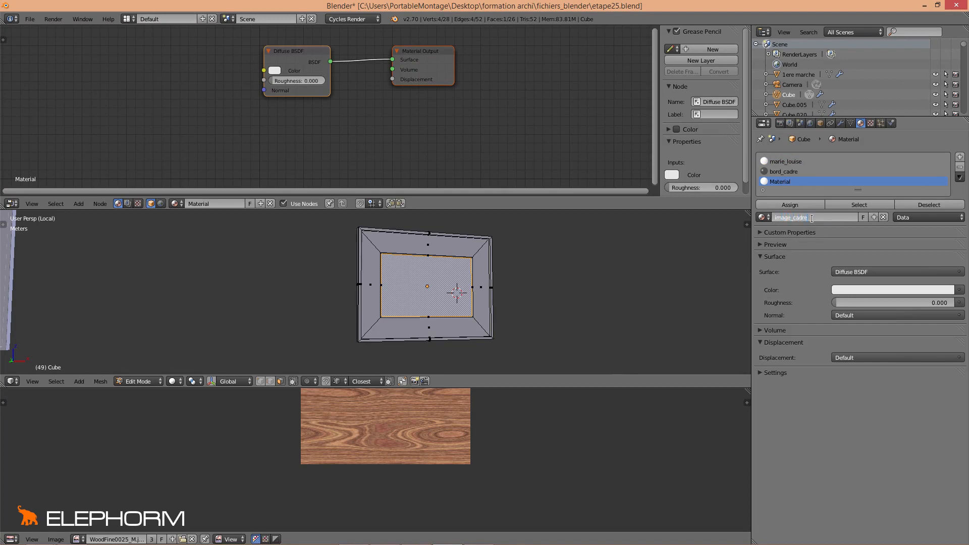
type("age_cadre")
key("Return")
- Unlink the wood image from the image editor and load tableau.jpg from the textures folder instead
middle_click_drag(395, 322, 416, 295)
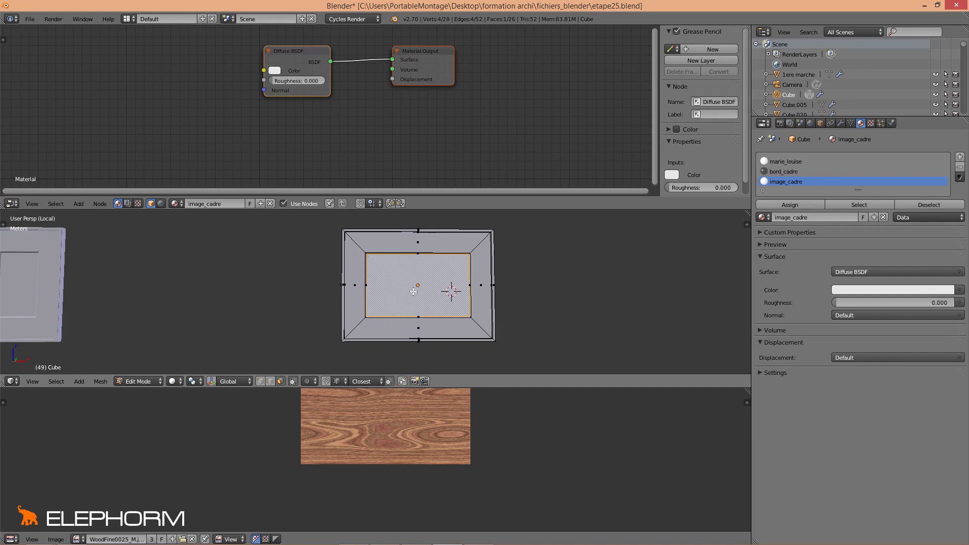
middle_click_drag(393, 412, 389, 438)
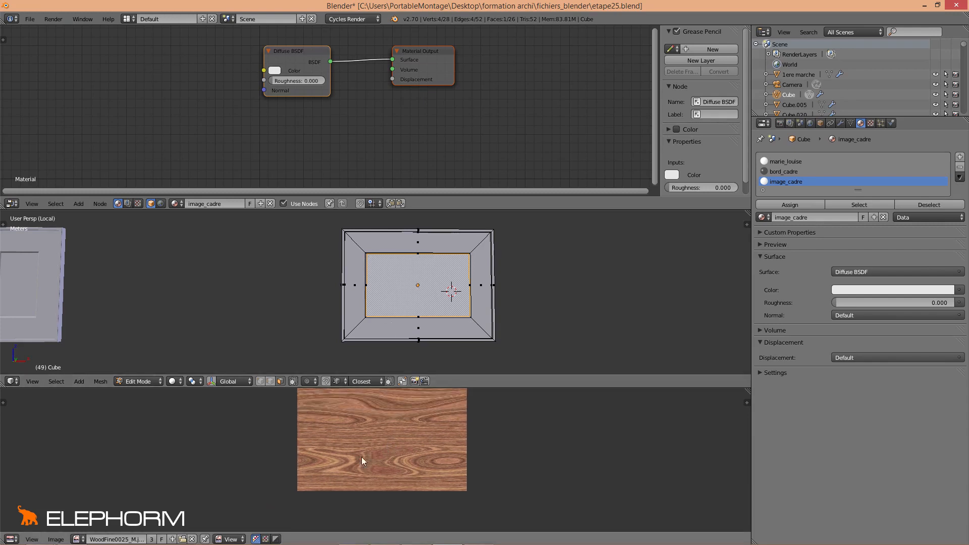
left_click(192, 539)
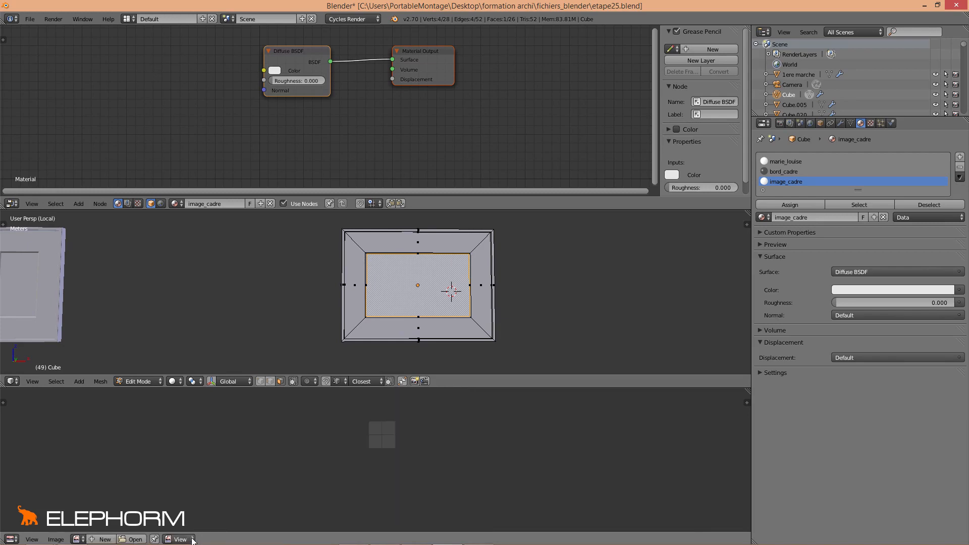
scroll(385, 457, "up", 4)
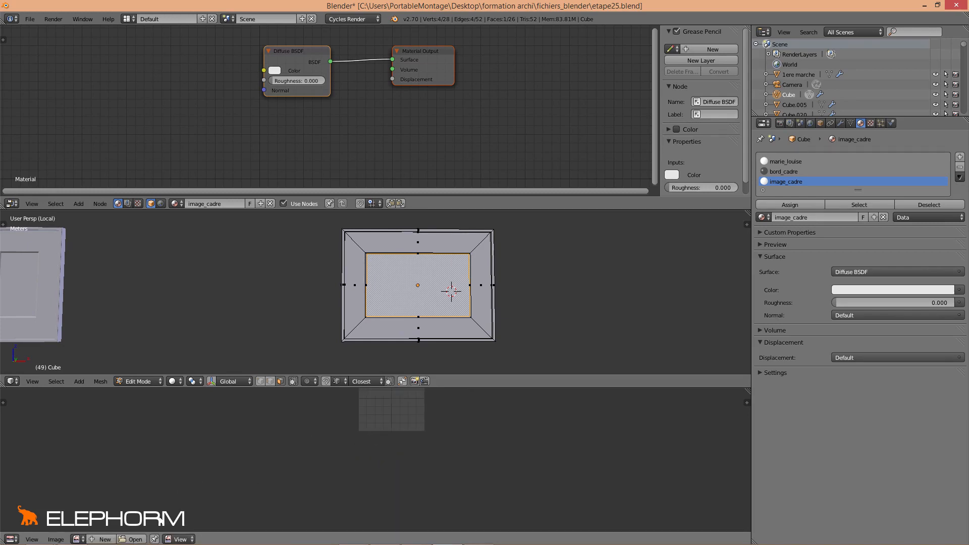
left_click(137, 539)
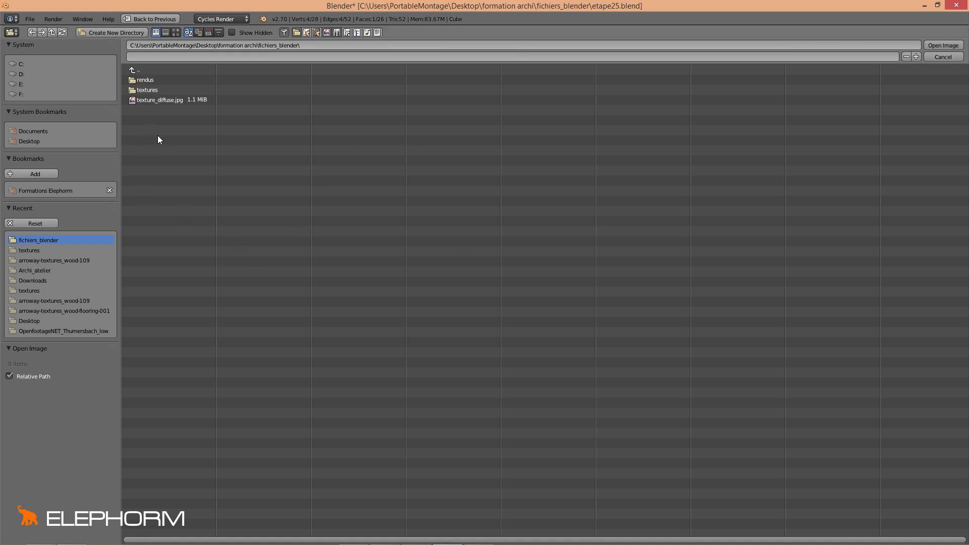
left_click(156, 90)
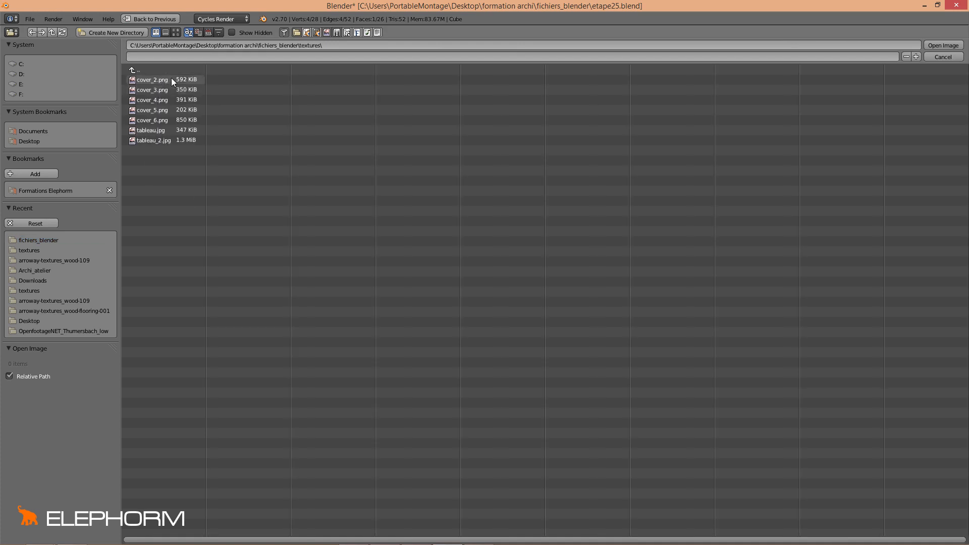
left_click(147, 130)
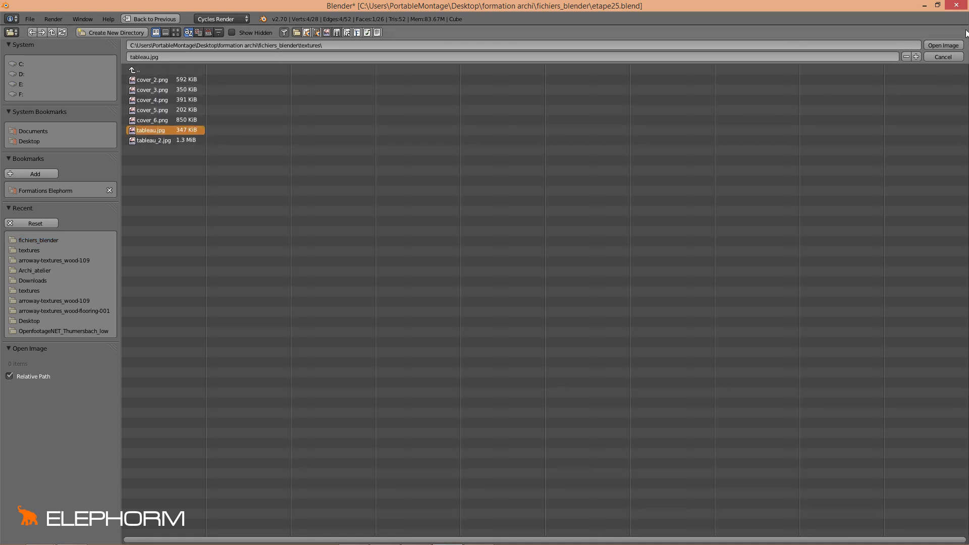
left_click(943, 45)
- Unwrap the selected central picture panel onto the tableau.jpg image
key("u")
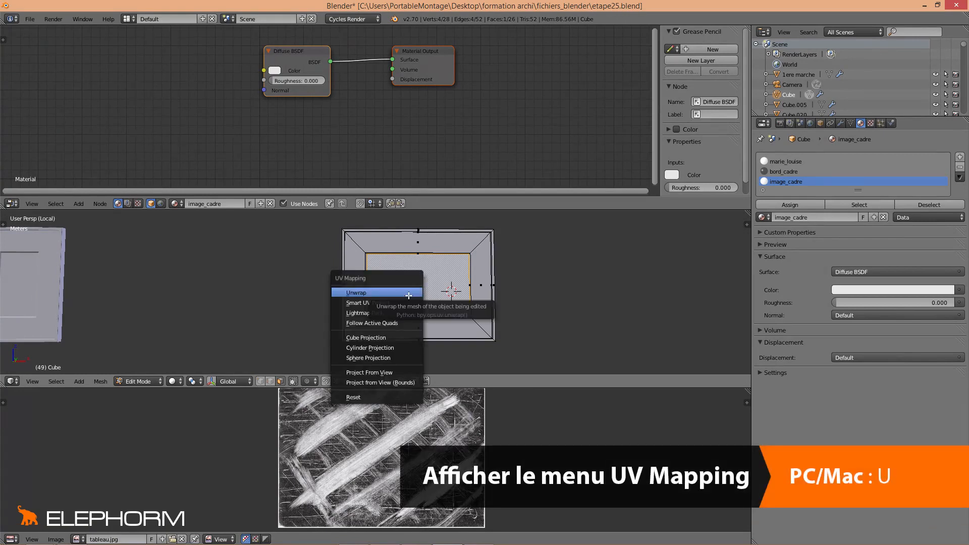
left_click(409, 295)
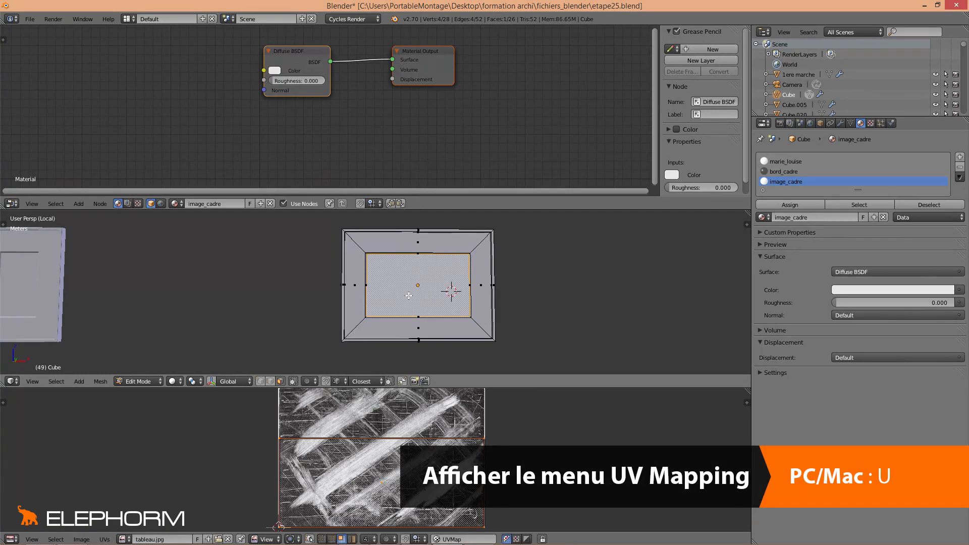
scroll(303, 447, "down", 1)
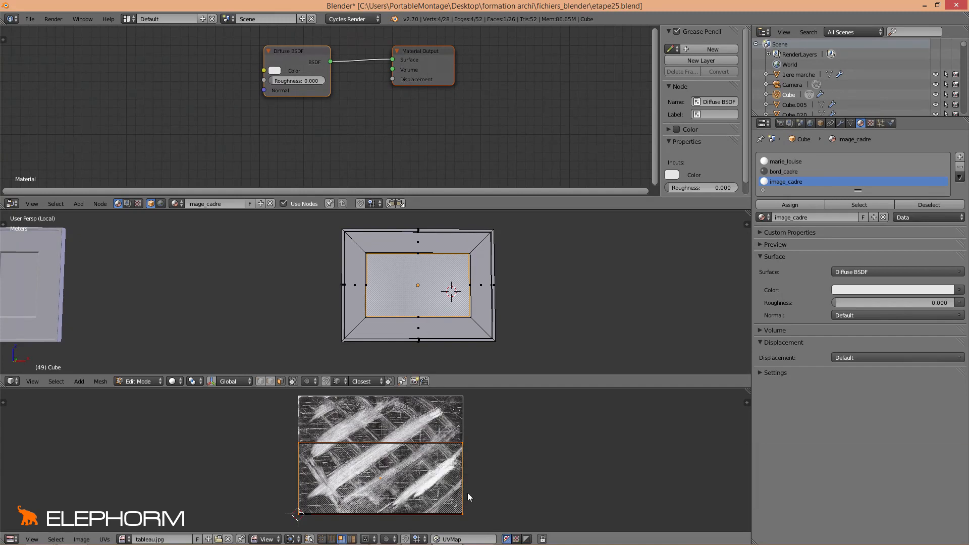
middle_click_drag(365, 471, 366, 476)
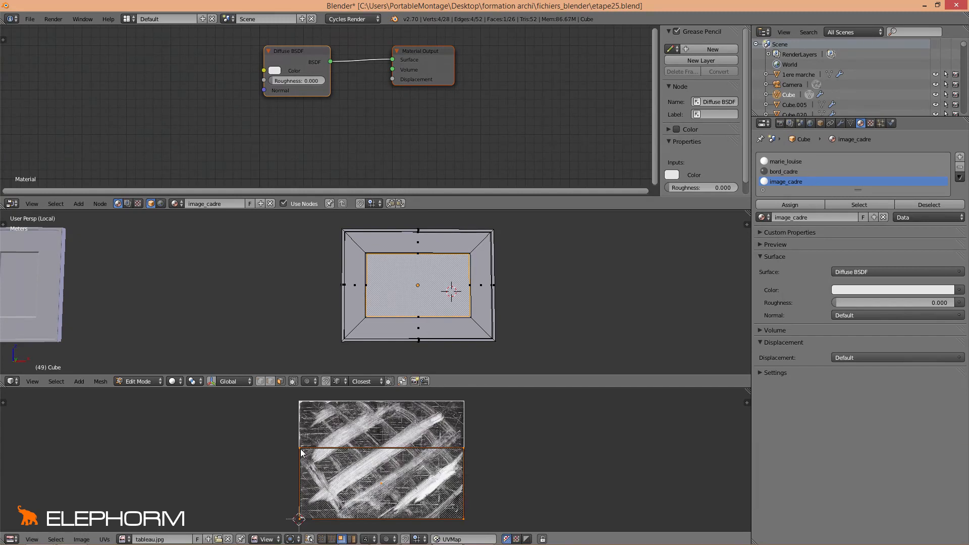
- Select the top edge of the panel's UV island and move it along Y to the image's upper border
key("a")
left_click(331, 539)
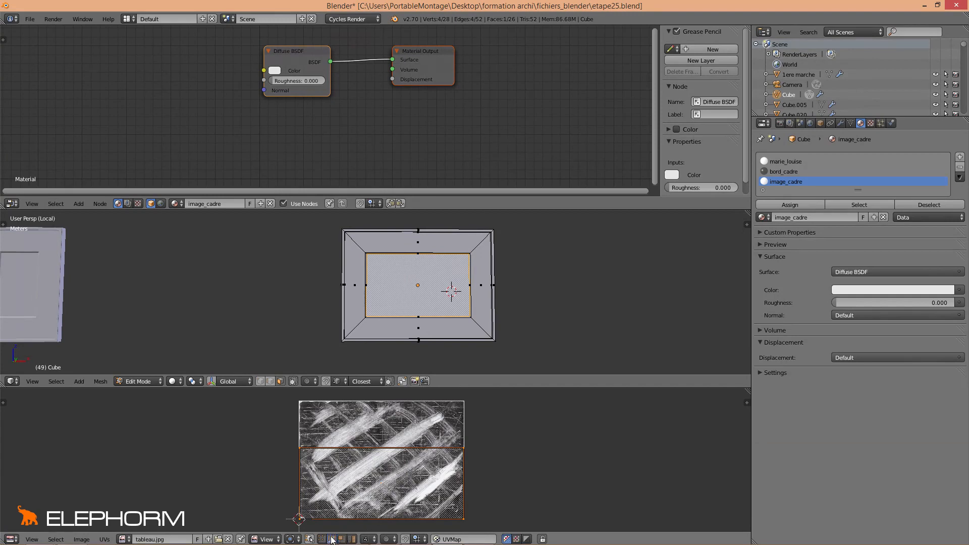
right_click(372, 448)
key("g")
key("y")
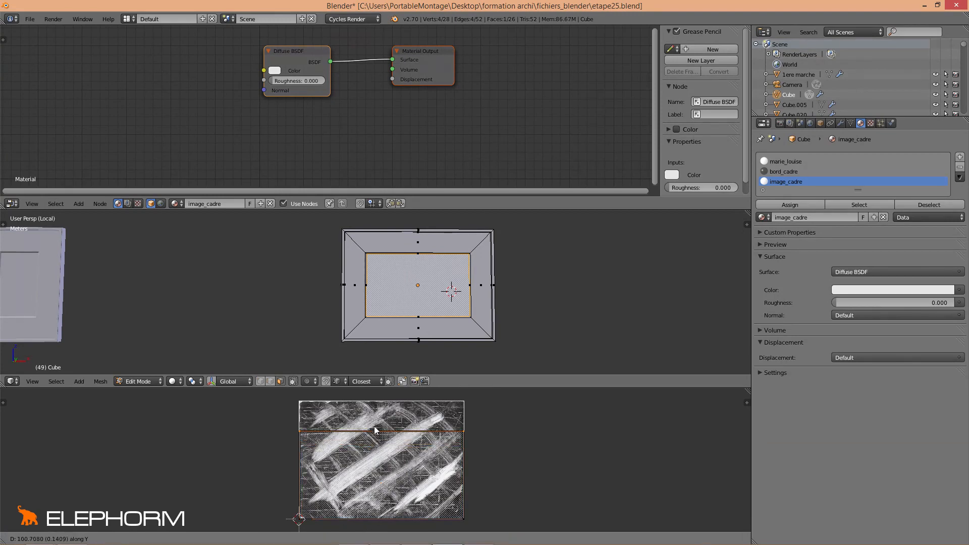
left_click(377, 398)
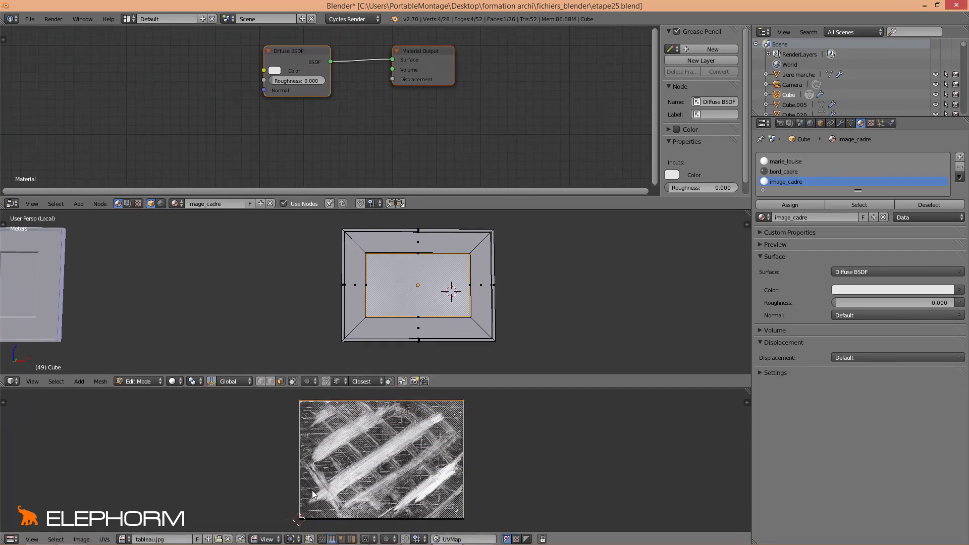
key("Tab")
key("Tab")
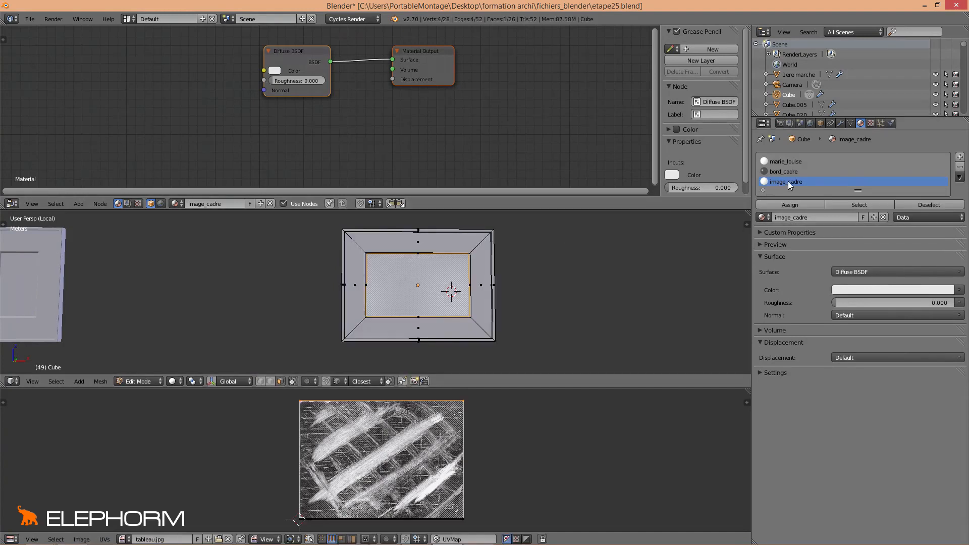
- Add an Image Texture node before the Diffuse BSDF and set its image to tableau.jpg
middle_click_drag(388, 154, 509, 159)
middle_click_drag(363, 121, 386, 124)
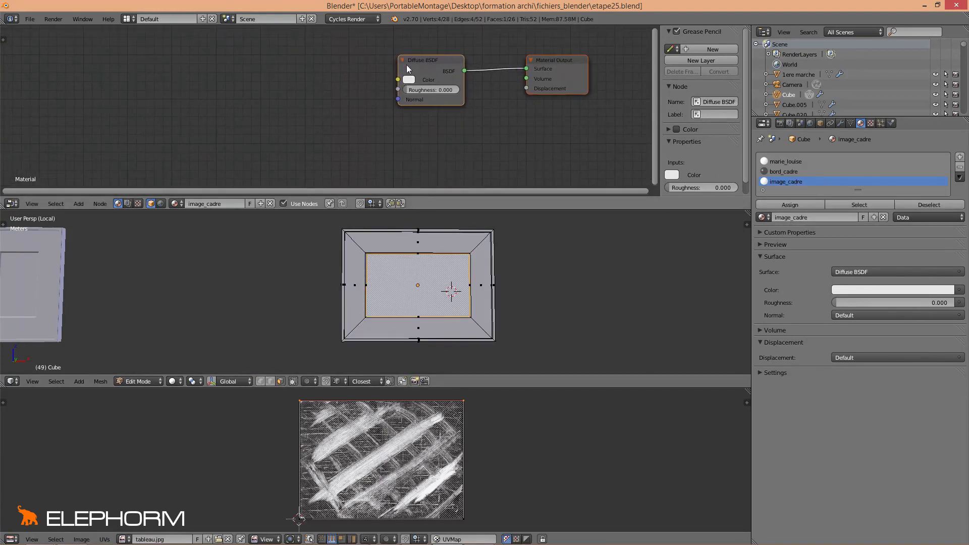
key("shift+a")
mouse_move(269, 86)
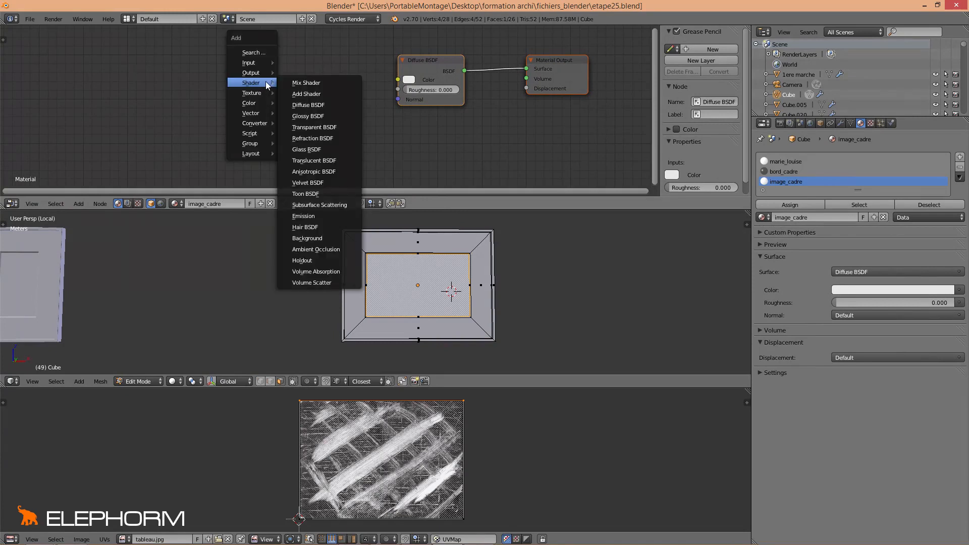
left_click(303, 93)
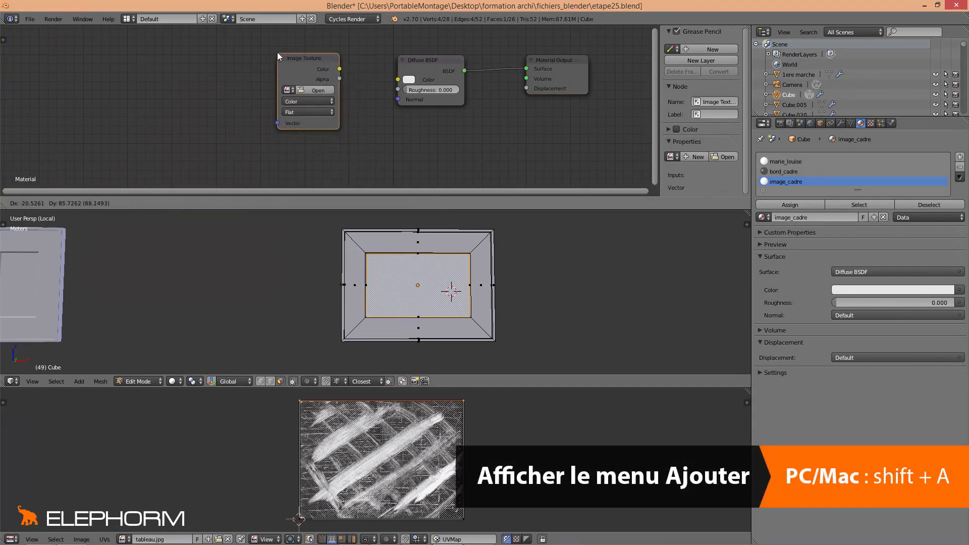
left_click(277, 52)
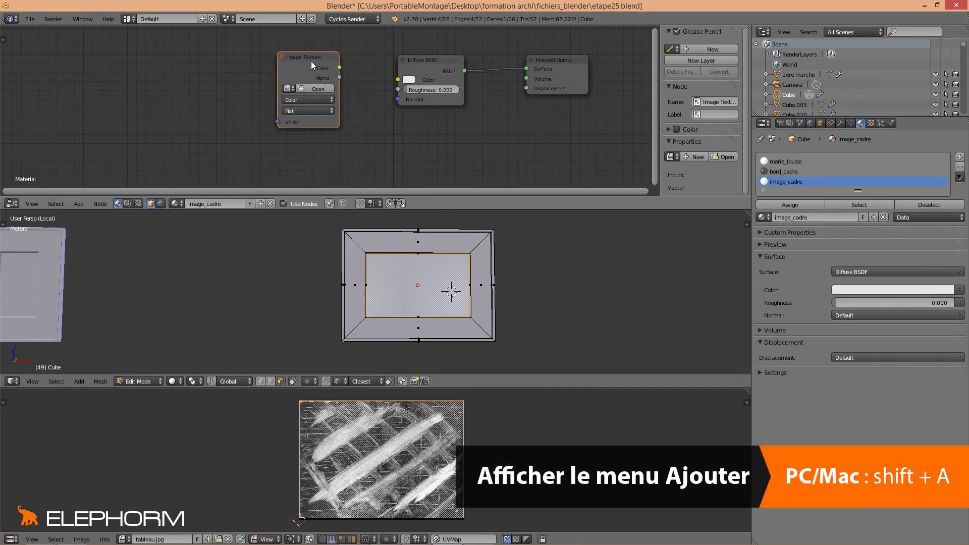
left_click(291, 88)
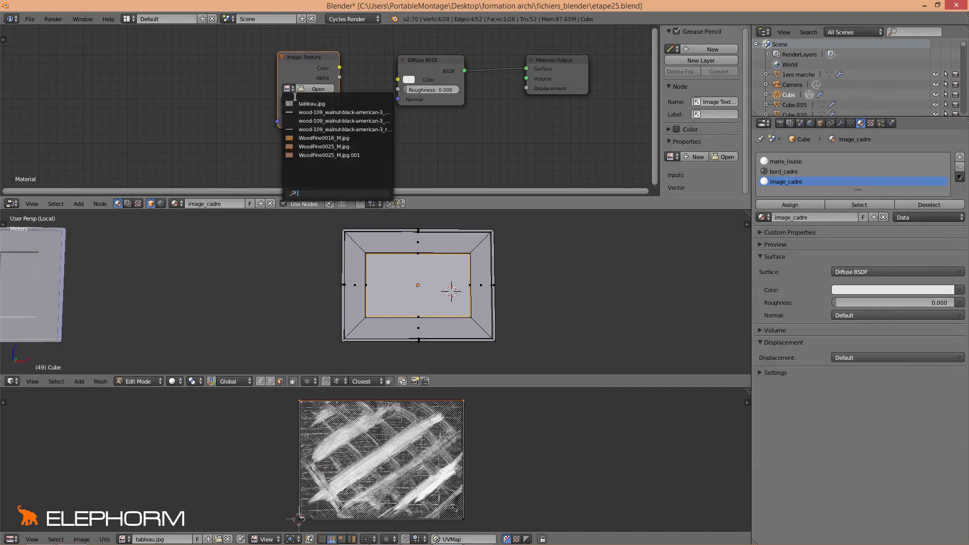
left_click(296, 104)
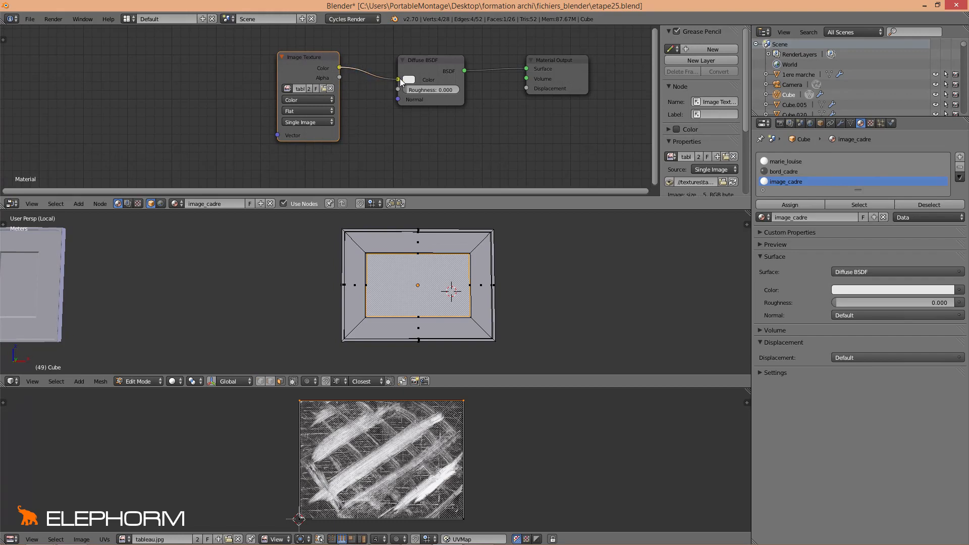
- Connect the Image Texture's Color output to the Diffuse BSDF's Color input and tidy the node positions
left_click_drag(401, 82, 401, 82)
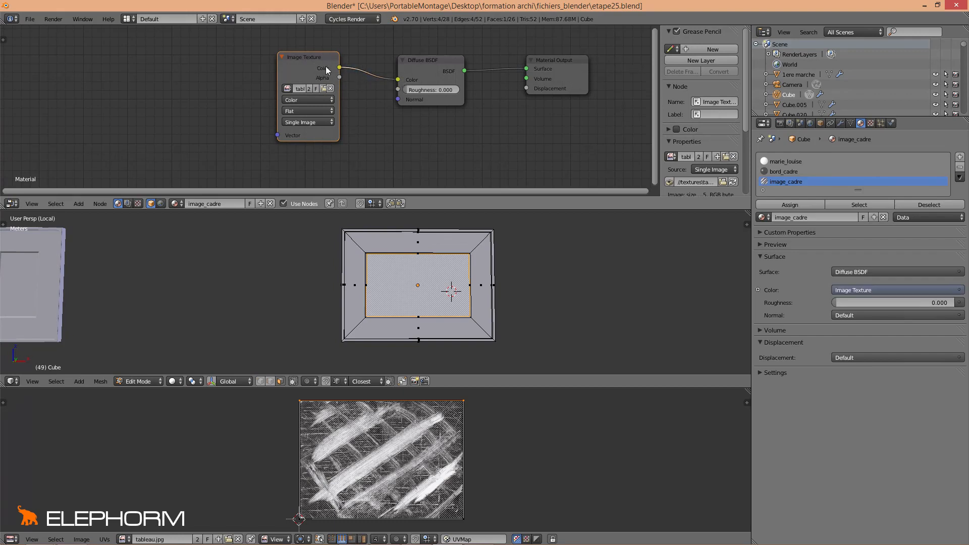
left_click_drag(302, 65, 296, 60)
left_click(416, 69)
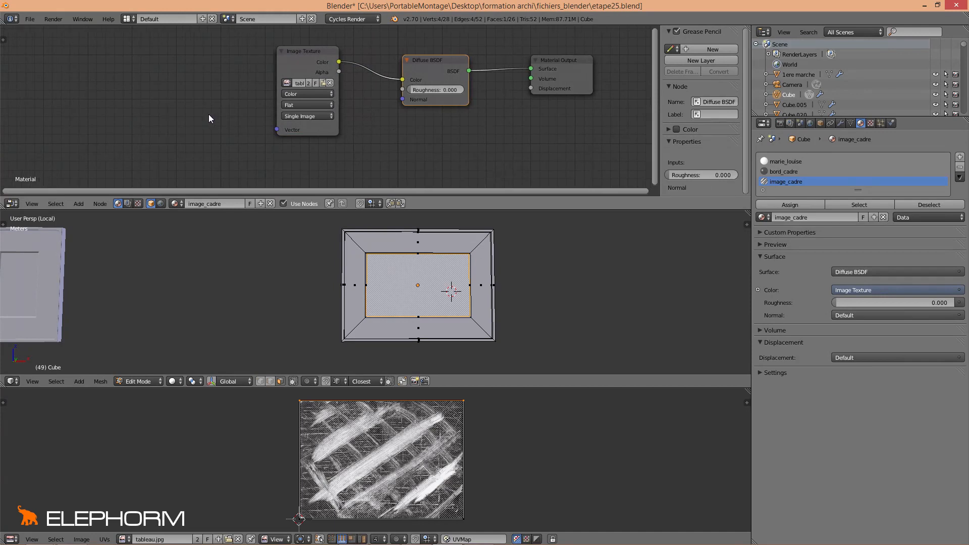
- Add a Texture Coordinate node before the Image Texture and connect its UV output to the Vector input
key("shift+a")
mouse_move(183, 84)
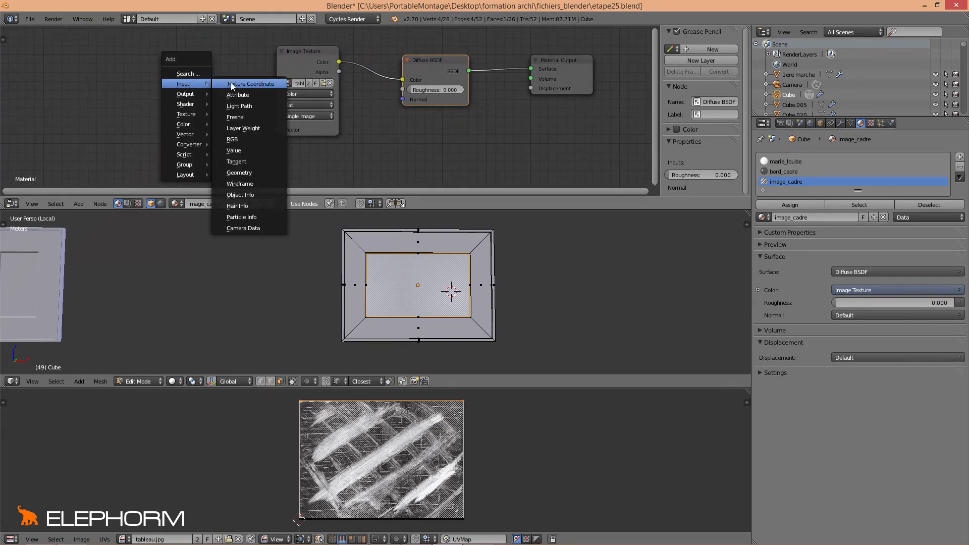
left_click(231, 85)
left_click(137, 64)
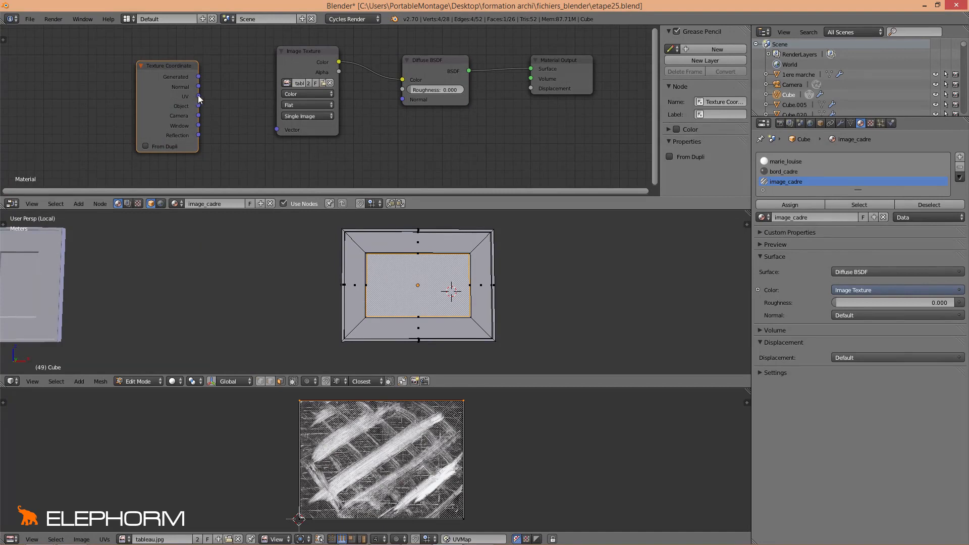
left_click_drag(254, 127, 276, 130)
left_click_drag(167, 109, 180, 94)
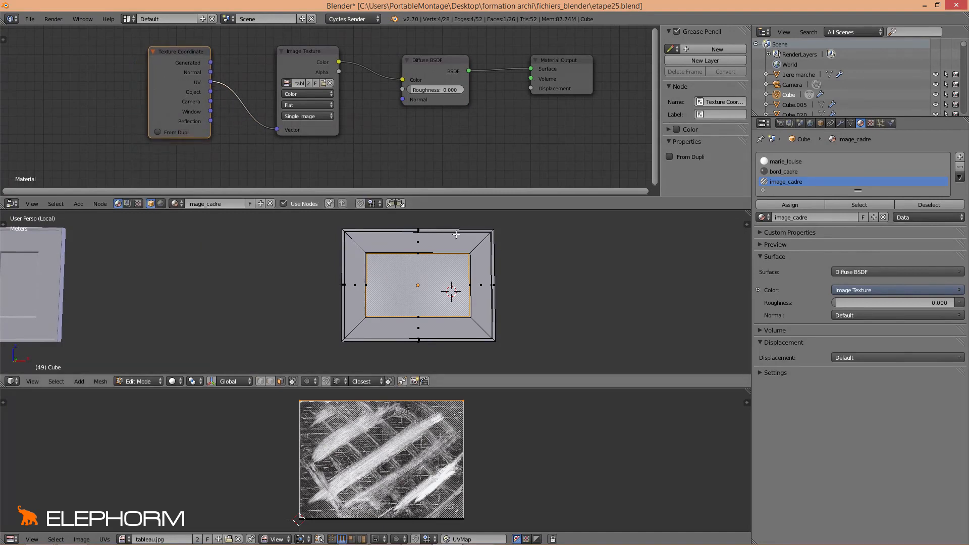
- Assign the image_cadre material to the selected central picture panel
scroll(292, 92, "down", 1)
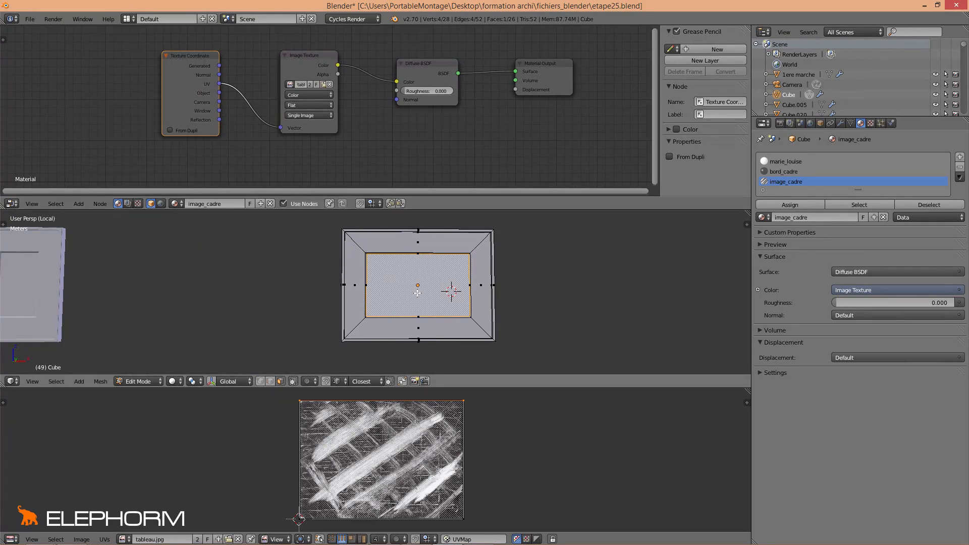
middle_click_drag(417, 292, 402, 298)
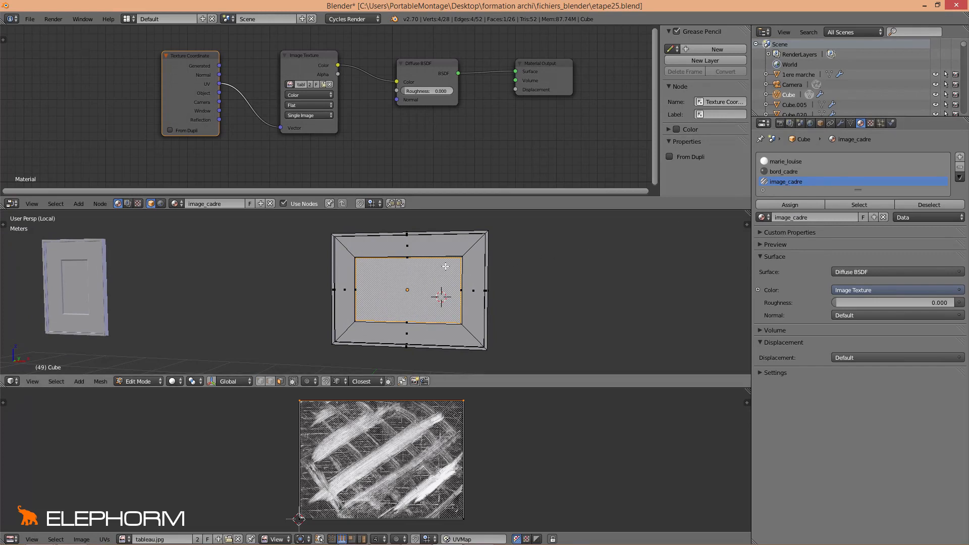
left_click(790, 205)
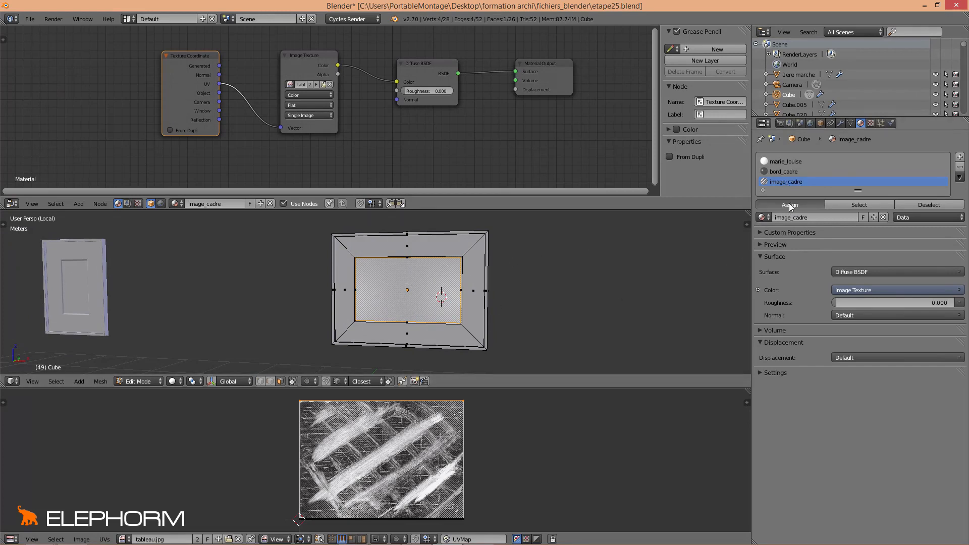
- Preview the picture panel in Rendered shading from several angles, and return to solid display
key("shift+z")
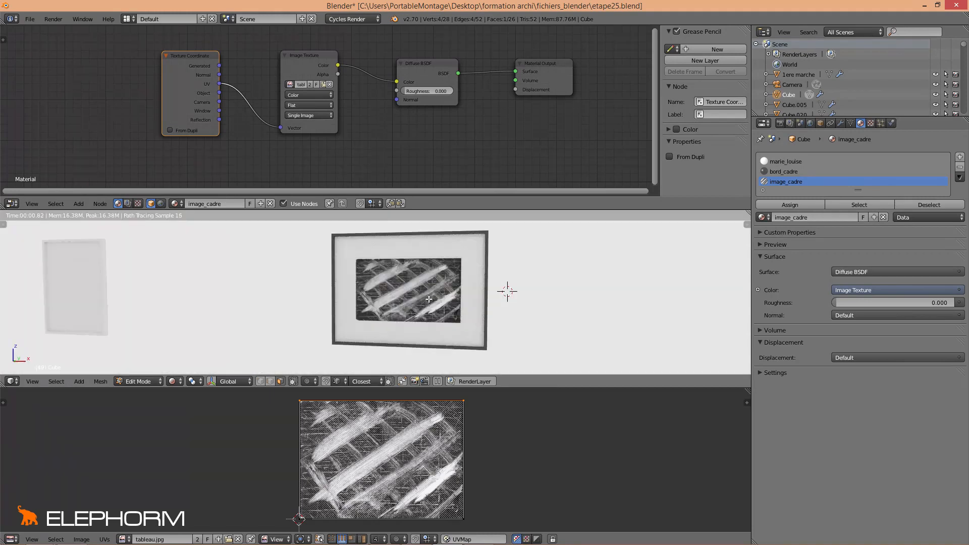
middle_click_drag(429, 299, 423, 308)
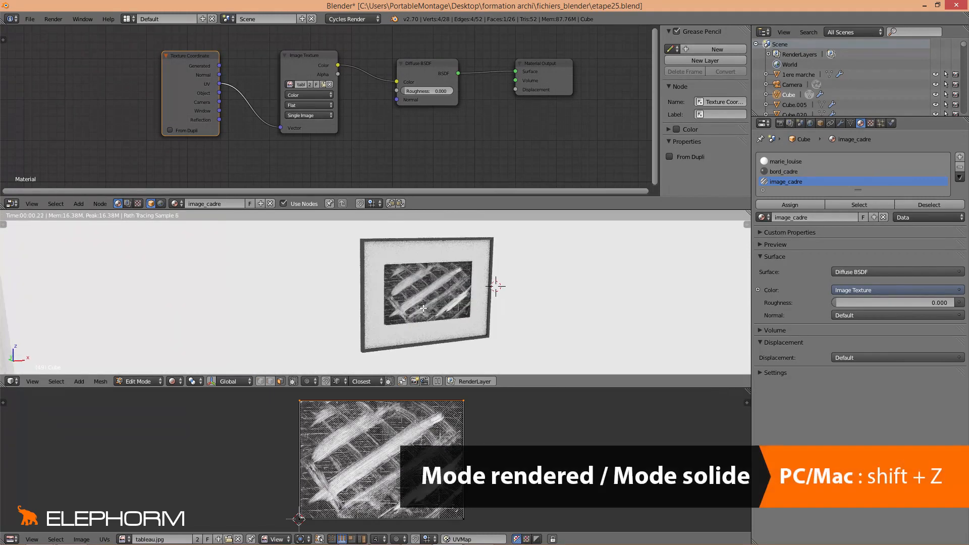
scroll(379, 305, "down", 3)
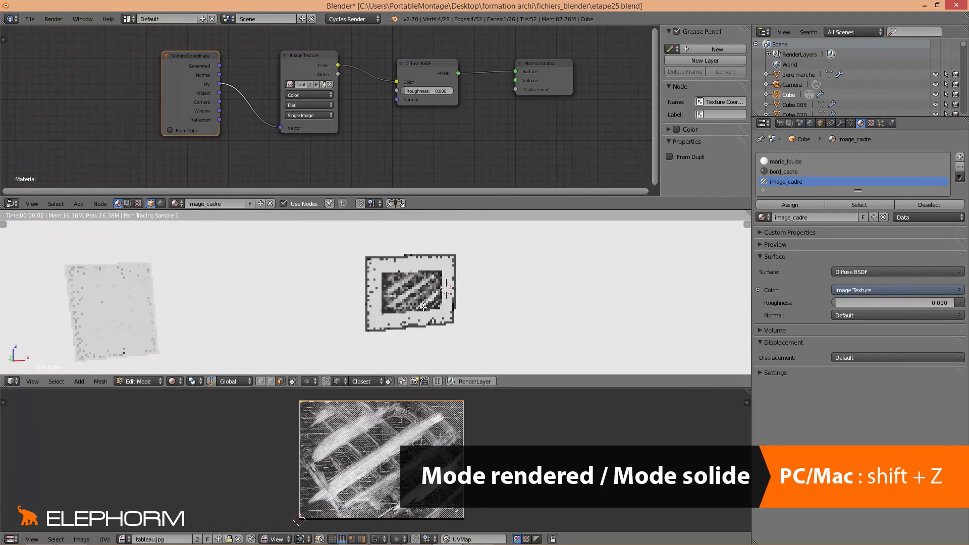
middle_click_drag(422, 307, 412, 307)
key("shift+z")
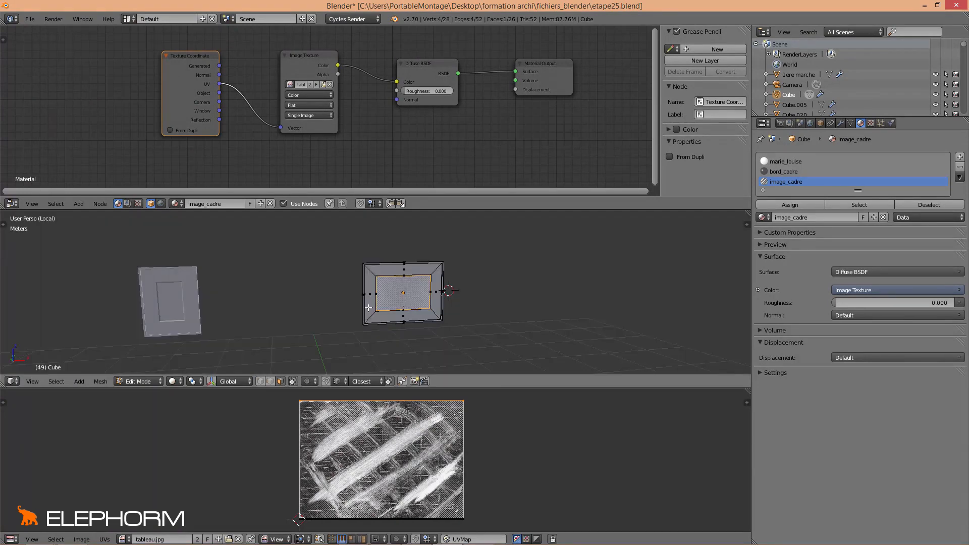
- Select all faces of the portrait-format frame and add a material slot using the existing marie_louise material
middle_click_drag(187, 330, 306, 318, "shift")
key("Tab")
right_click(306, 317)
key("Tab")
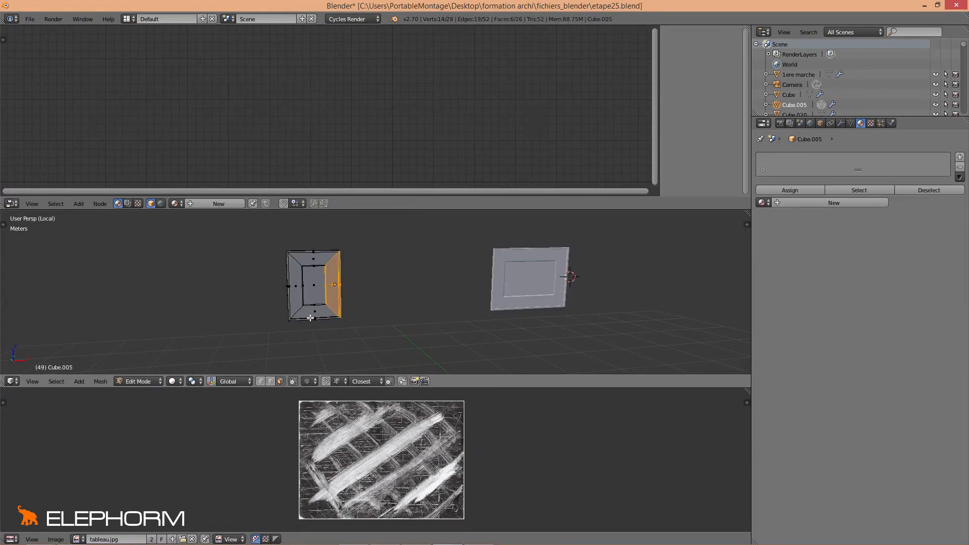
right_click(316, 300)
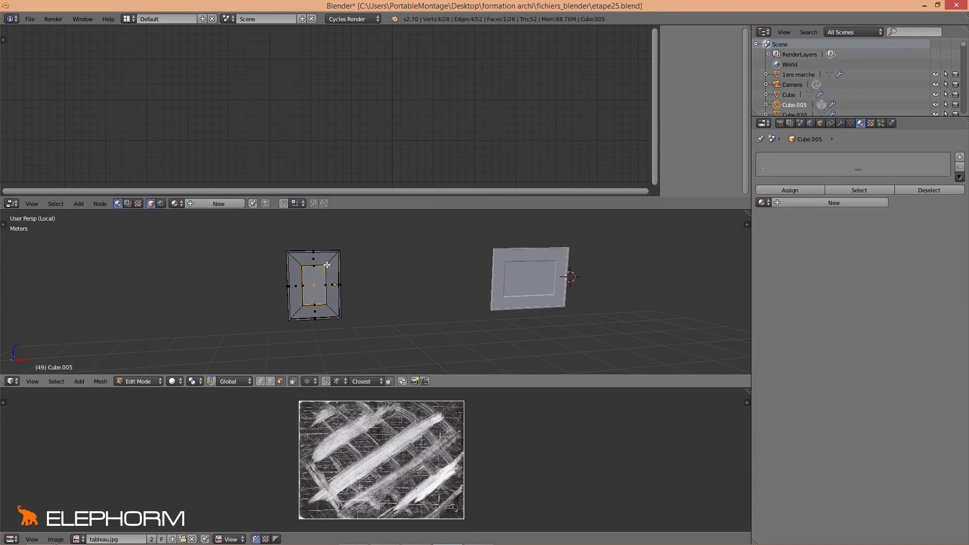
key("a")
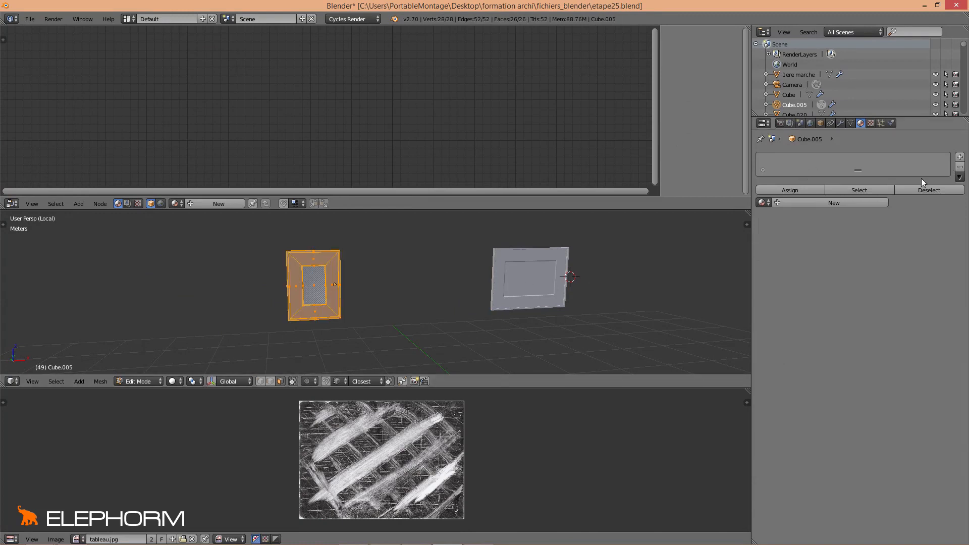
left_click(960, 158)
left_click(761, 203)
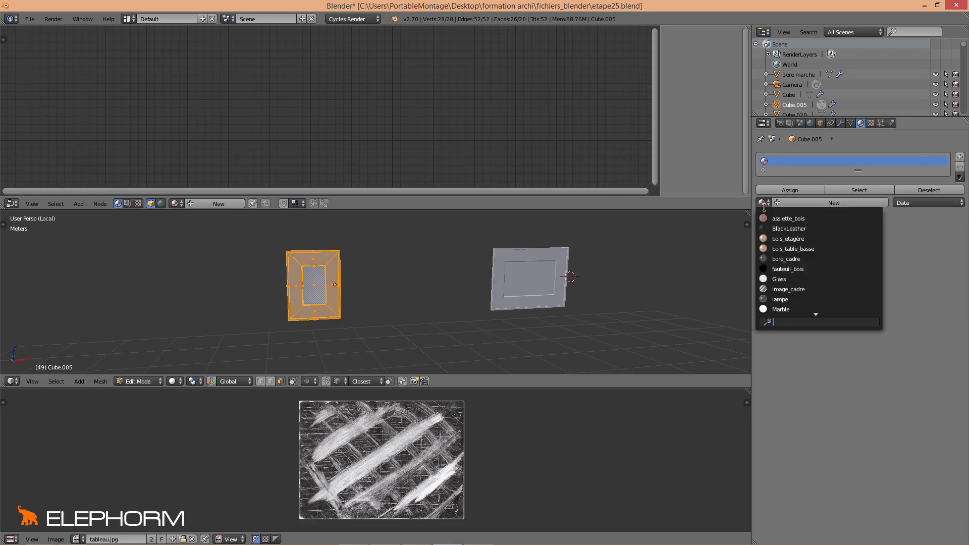
type("marie")
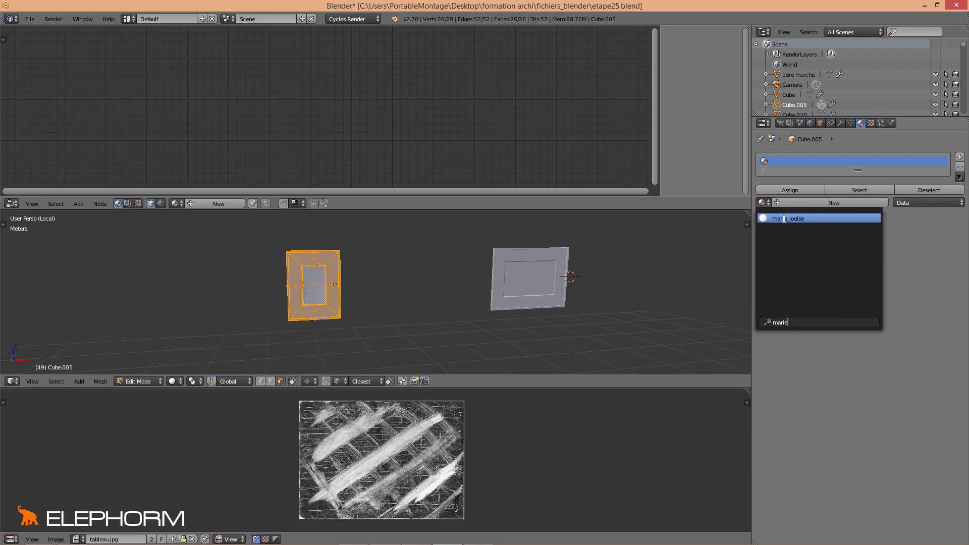
left_click(783, 218)
- Add a second material slot to the portrait frame and give it the existing bord_cadre material
left_click(960, 157)
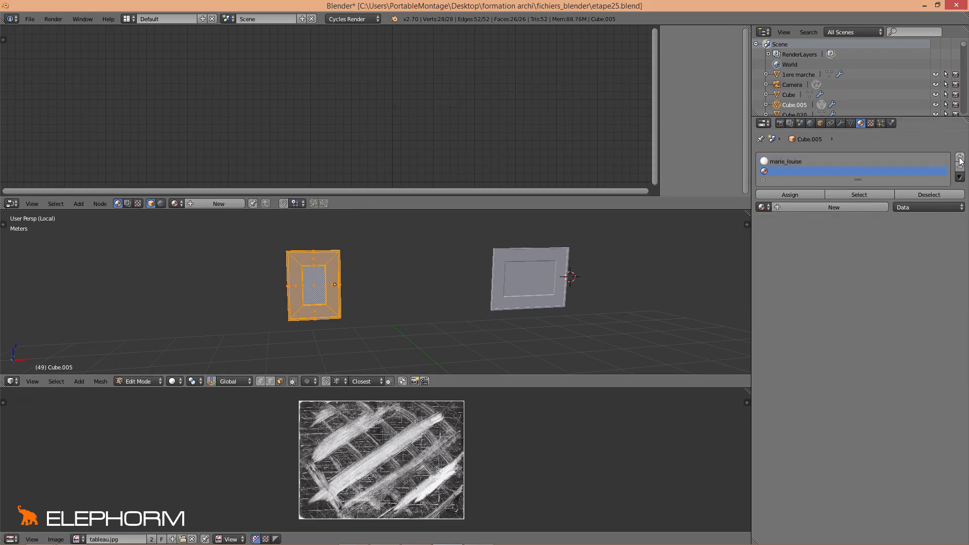
left_click(761, 208)
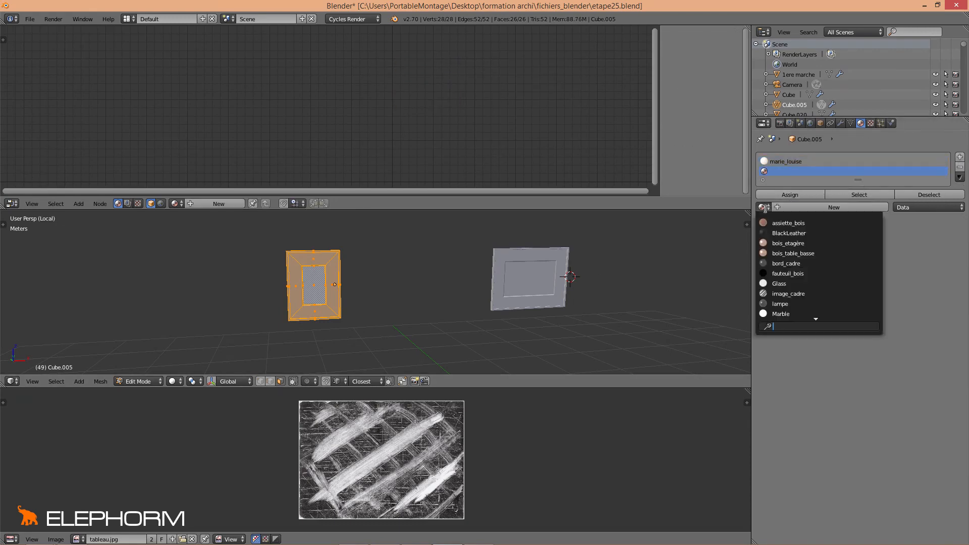
type("bo")
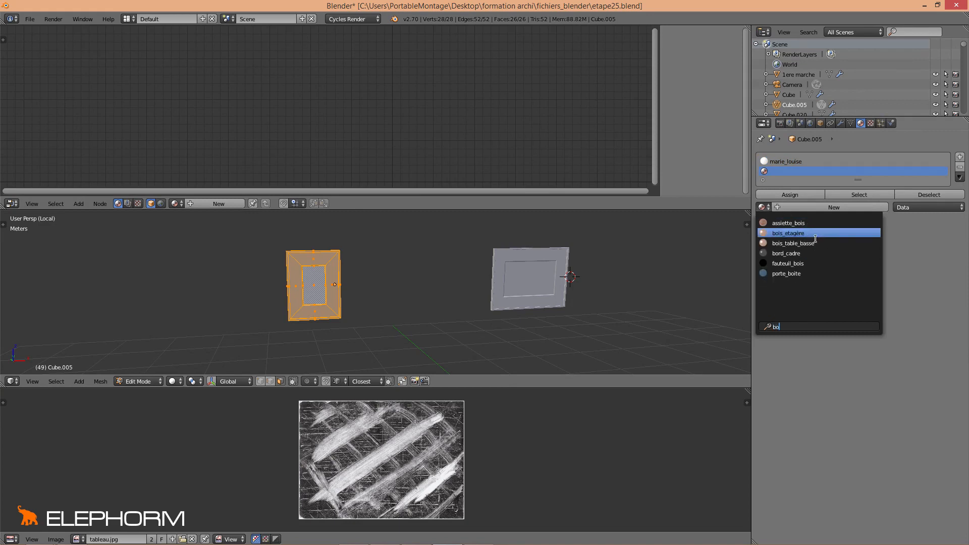
left_click(804, 253)
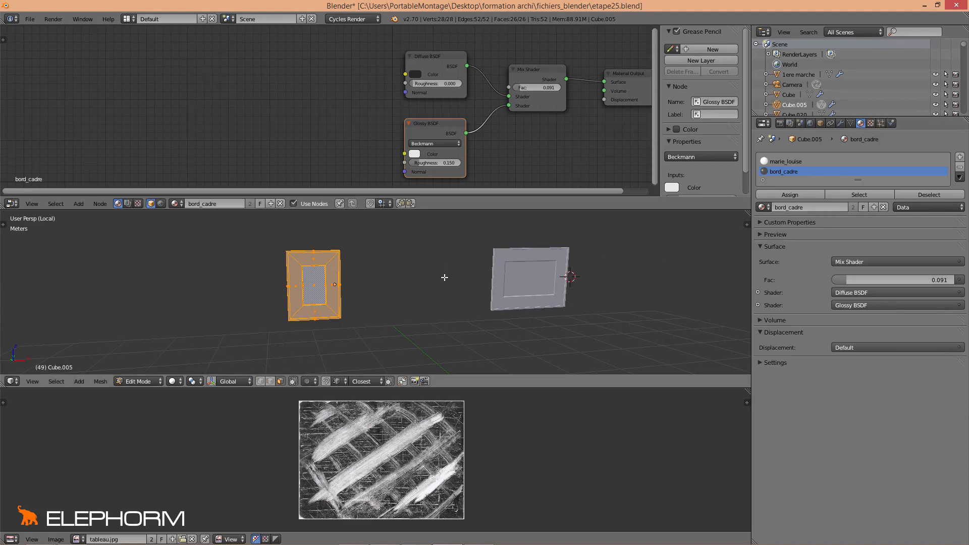
- Select the vertices at the portrait frame's two lower outer corners with Circle Select, using wireframe display to reach the hidden ones
middle_click_drag(322, 308, 548, 234)
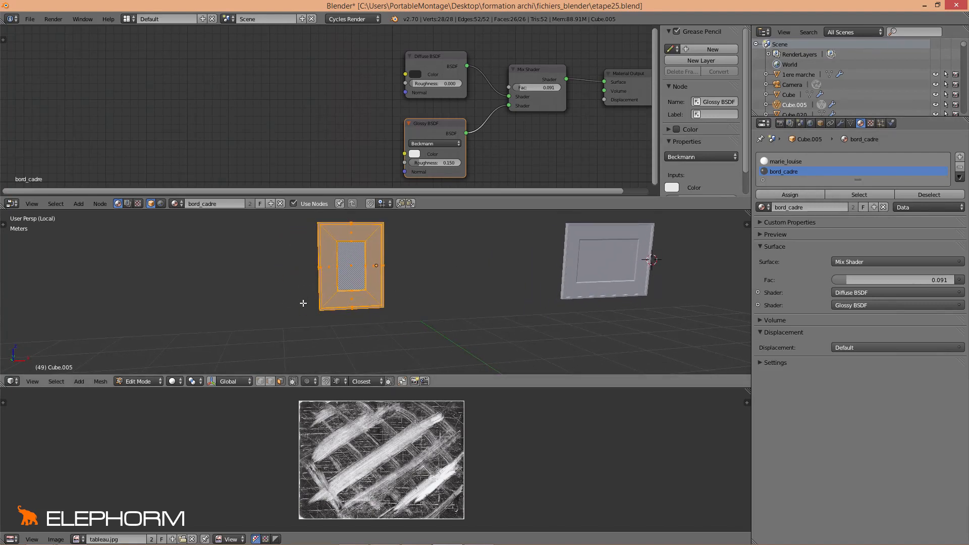
key("ctrl+Tab")
left_click(312, 281)
right_click(320, 306)
scroll(321, 306, "up", 5)
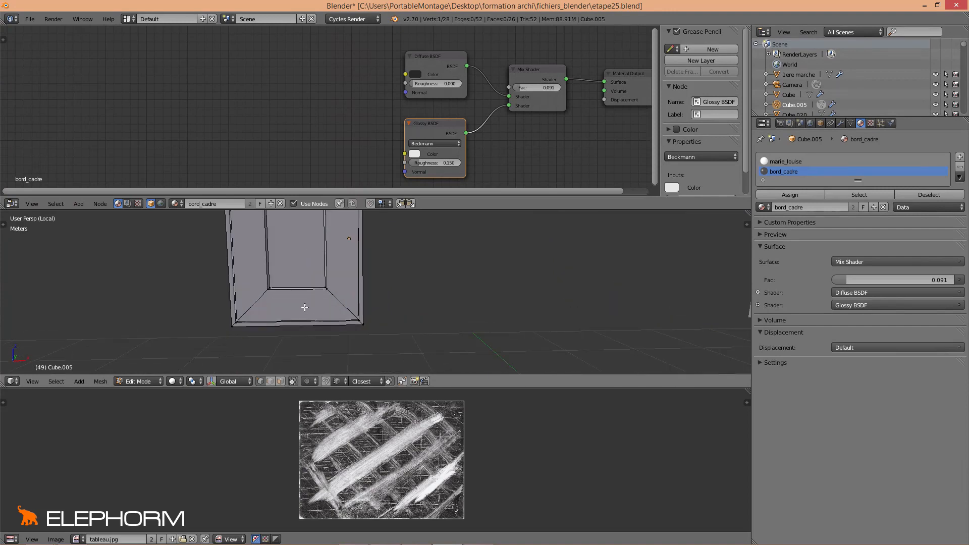
key("c")
left_click_drag(324, 304, 328, 317)
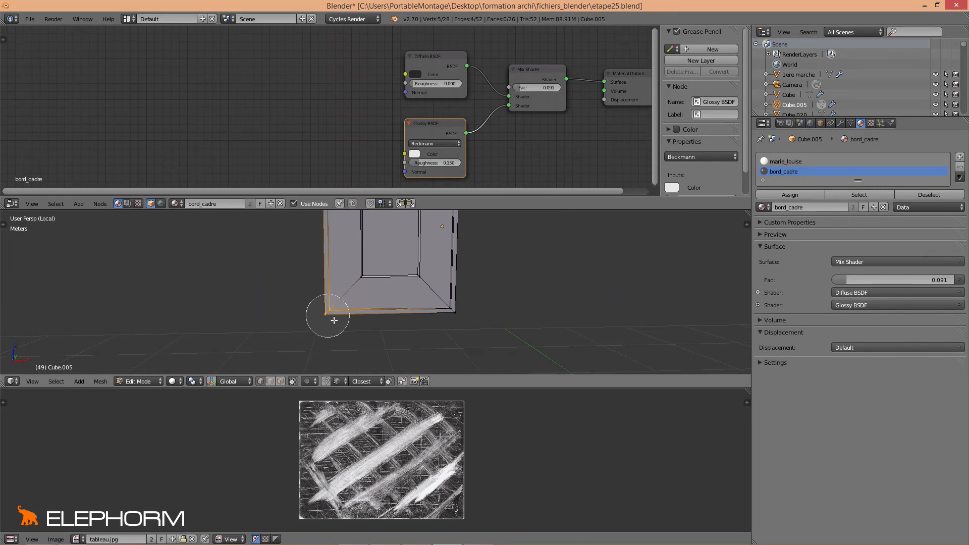
key("Escape")
key("z")
key("c")
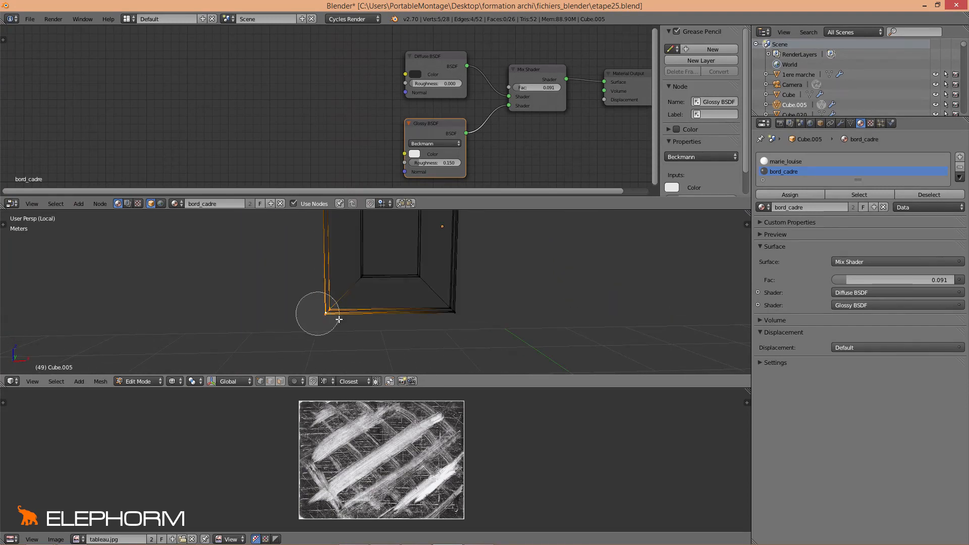
left_click(451, 315)
key("Escape")
- Add the portrait frame's upper outer corner vertices to the selection and assign bord_cadre to its border
scroll(456, 223, "up", 5, "shift")
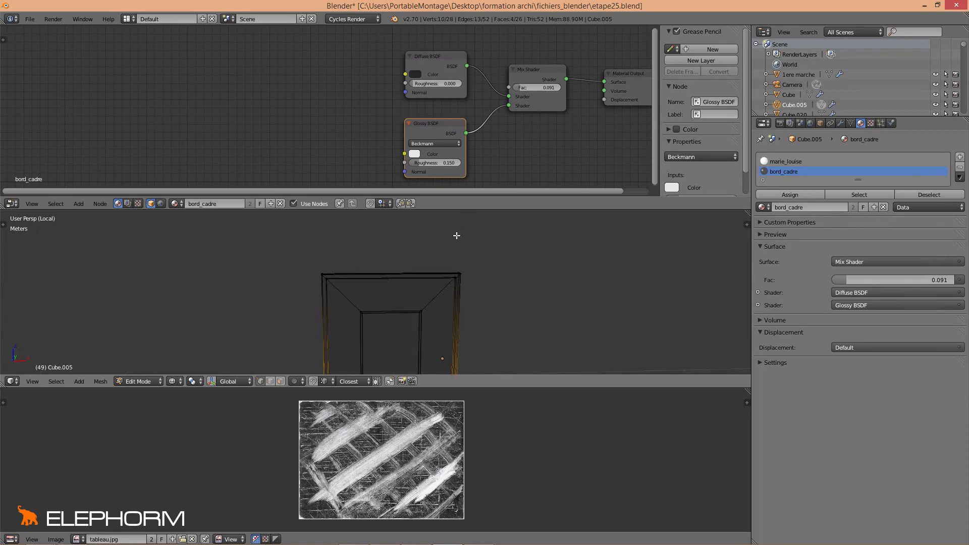
key("c")
left_click(460, 278)
left_click(284, 273)
key("Escape")
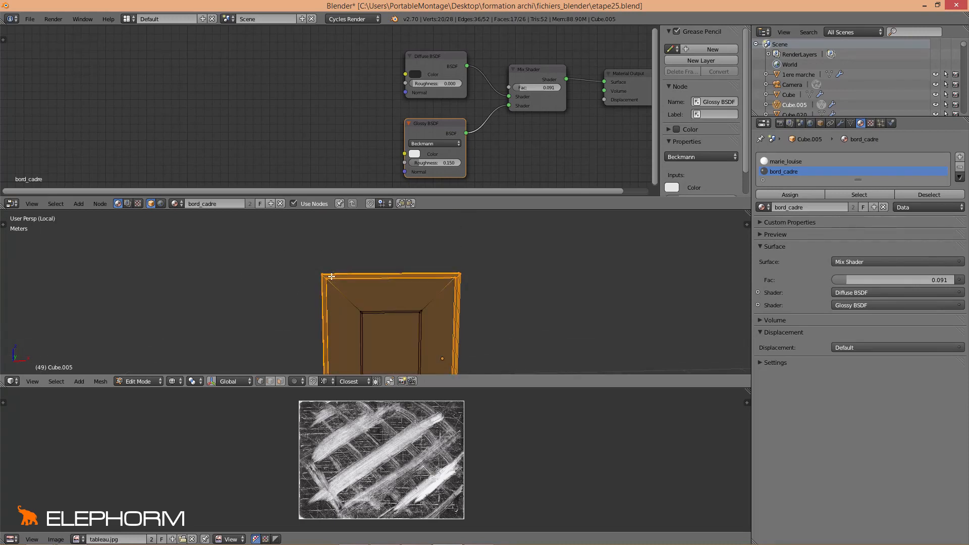
scroll(327, 272, "down", 3)
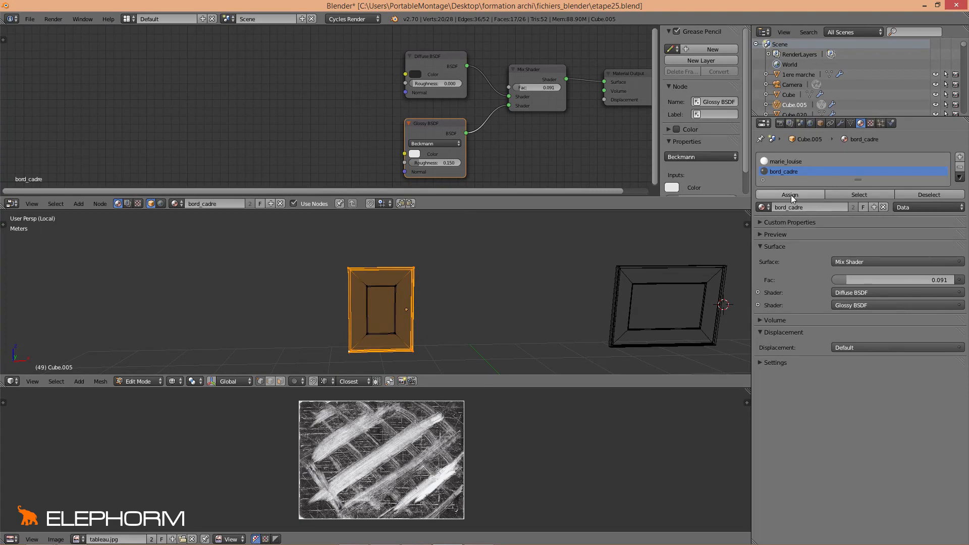
- Preview both frames in Rendered shading, and return to solid display
key("shift+z")
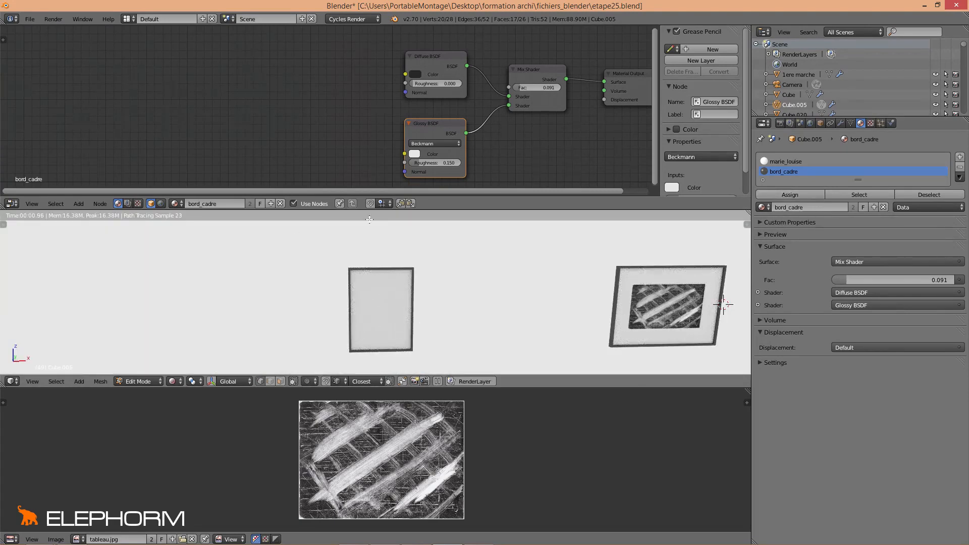
key("shift+z")
scroll(442, 324, "up", 1)
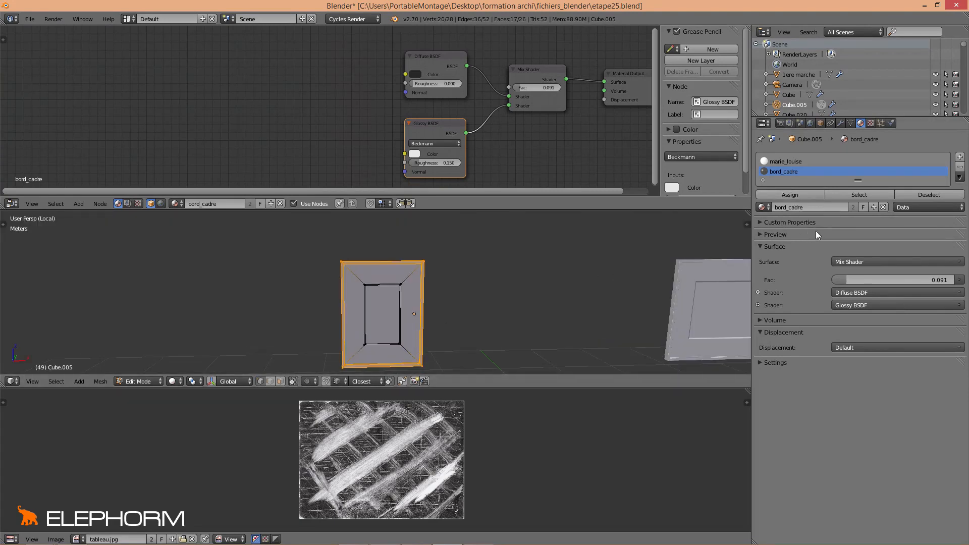
- Add a third material slot to the portrait frame and give it the existing image_cadre material
left_click(959, 157)
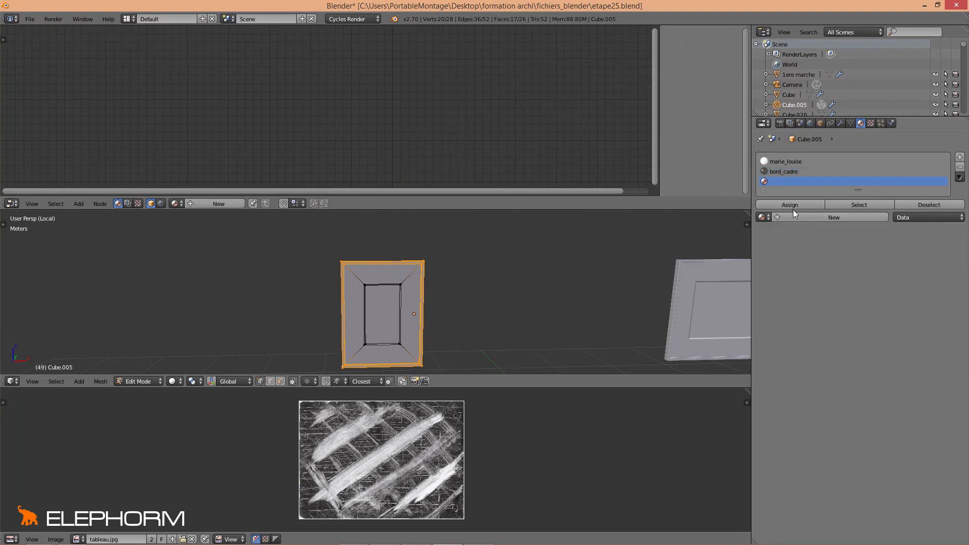
left_click(763, 217)
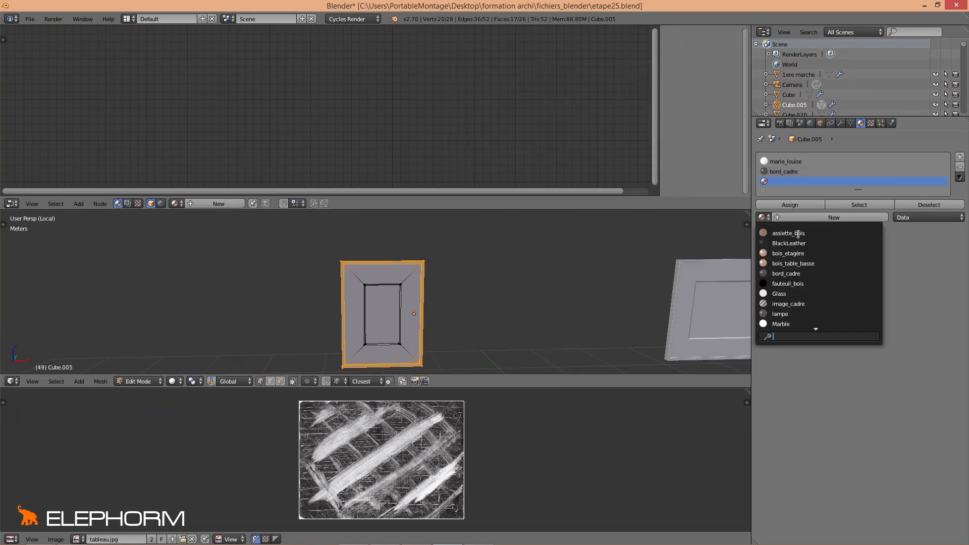
left_click(799, 304)
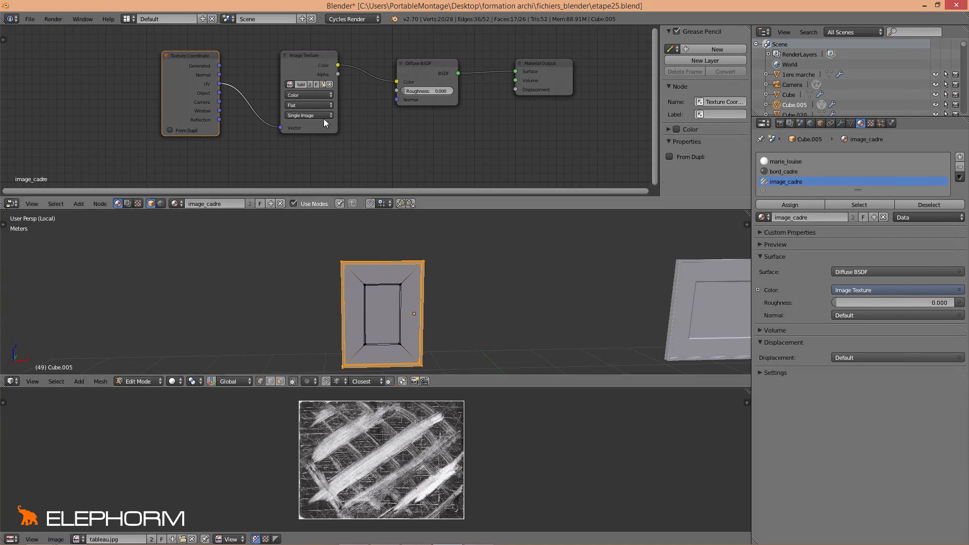
- Make the portrait frame's image_cadre material a single-user copy and rename it image_cadre_2
left_click_drag(307, 63, 305, 57)
key("Tab")
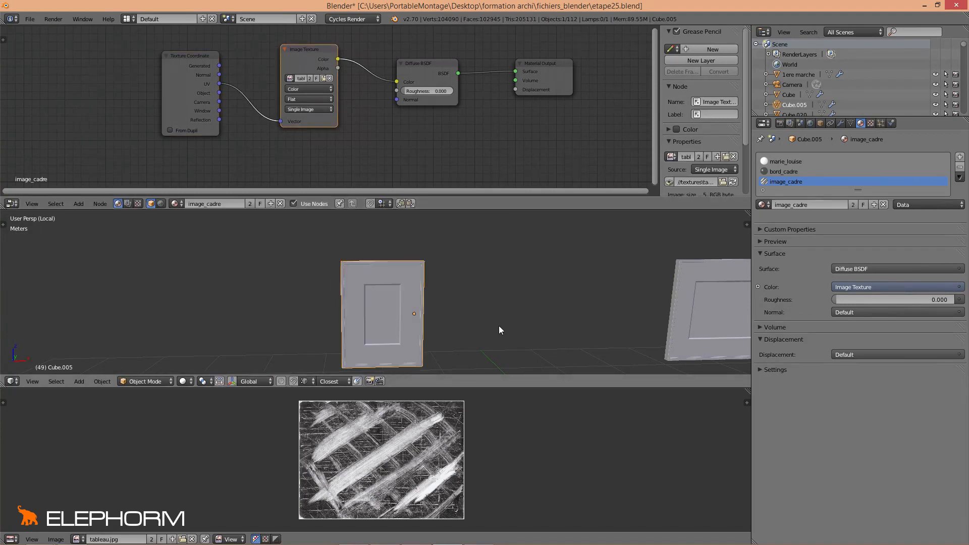
left_click(855, 204)
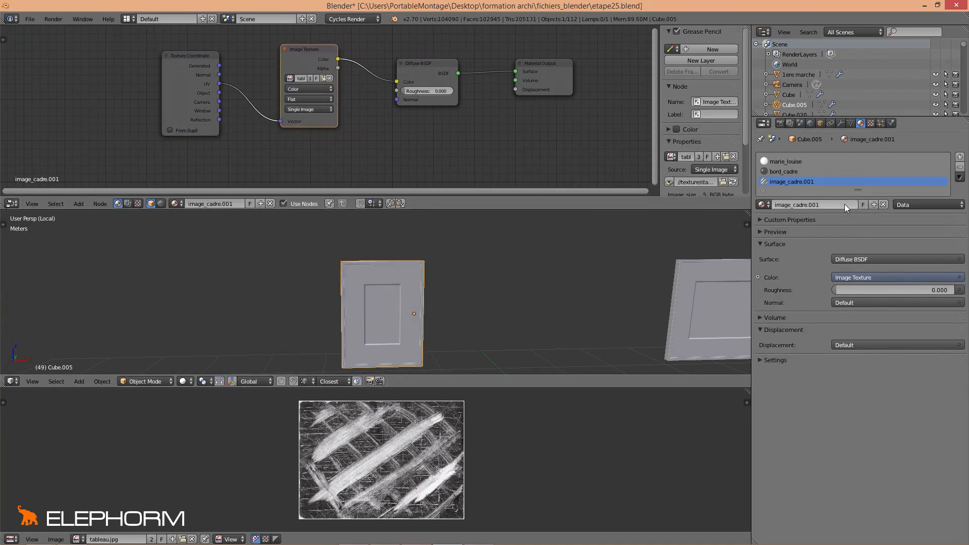
left_click(852, 204)
type("image_cadre_2")
key("Return")
- Select the portrait frame's central face and replace the UV/Image Editor's image with tableau_2.jpg from the textures folder
key("Tab")
key("ctrl+Tab")
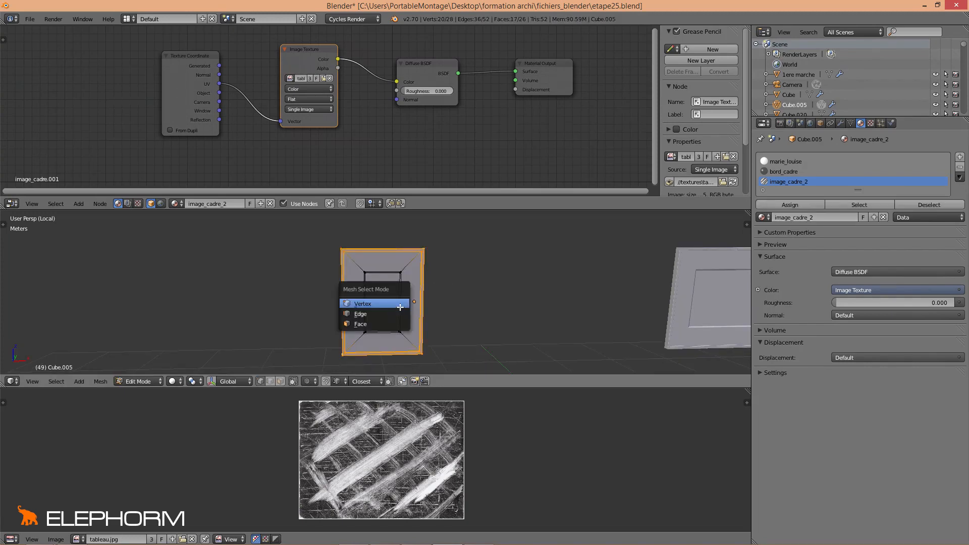
left_click(393, 326)
right_click(389, 313)
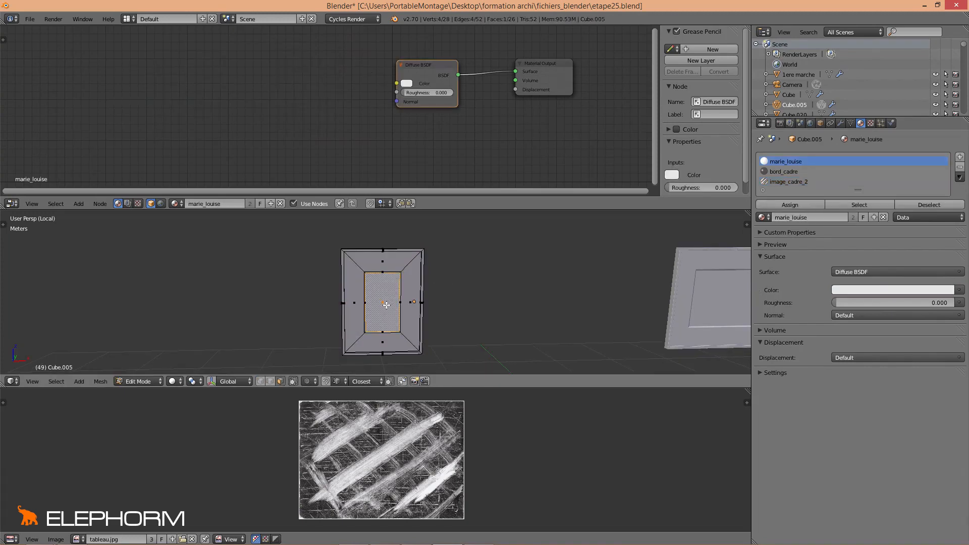
middle_click_drag(389, 310, 382, 302)
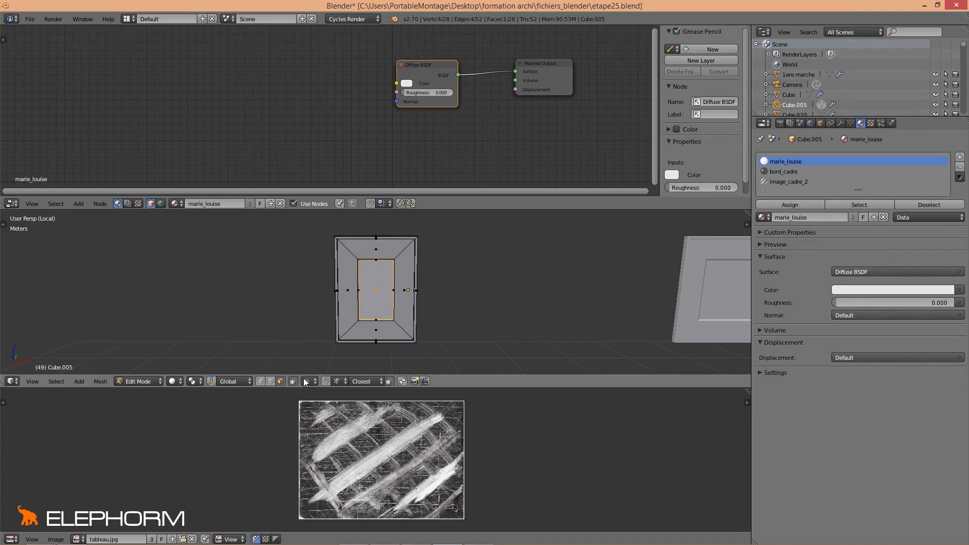
left_click(192, 539)
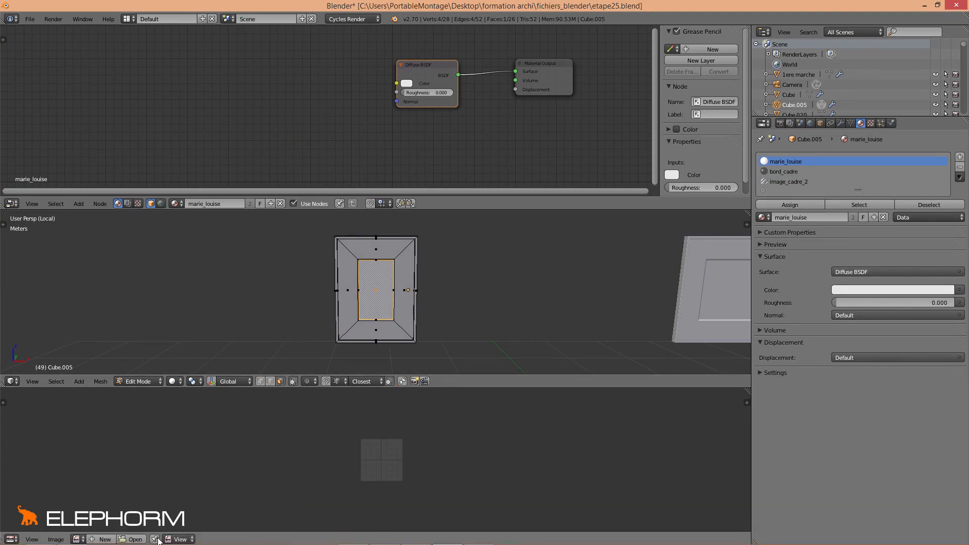
left_click(133, 539)
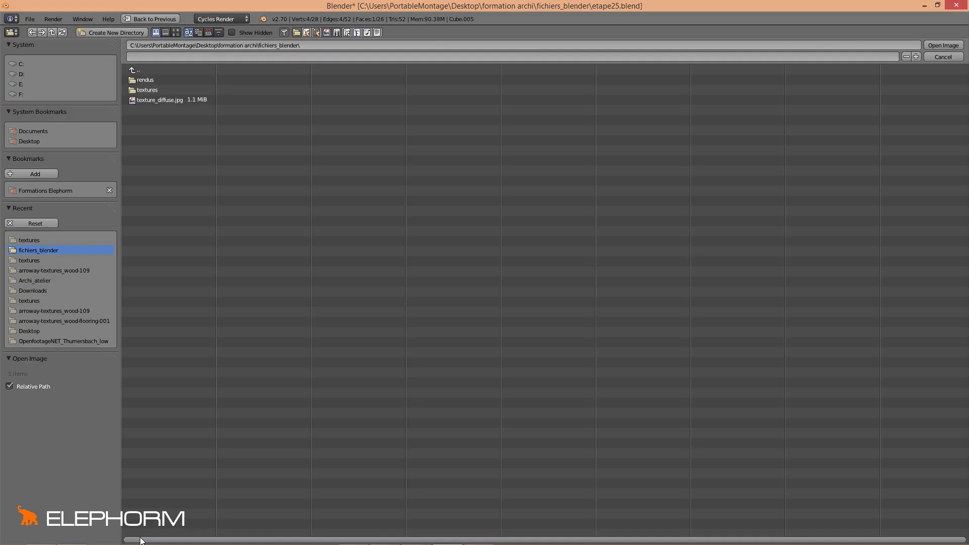
left_click(185, 90)
left_click(153, 140)
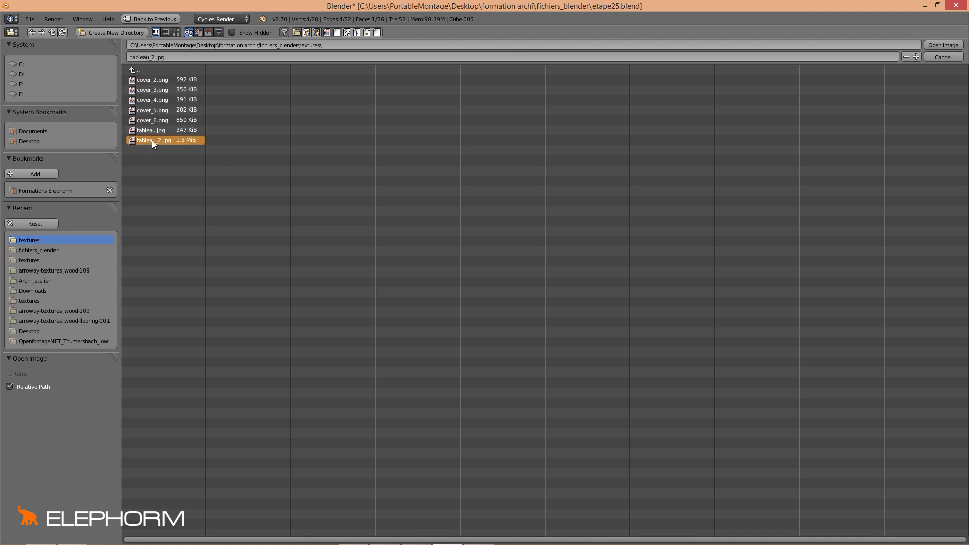
left_click(939, 45)
- Unwrap the central face and move its right UV edge along X to the right border of tableau_2.jpg
key("u")
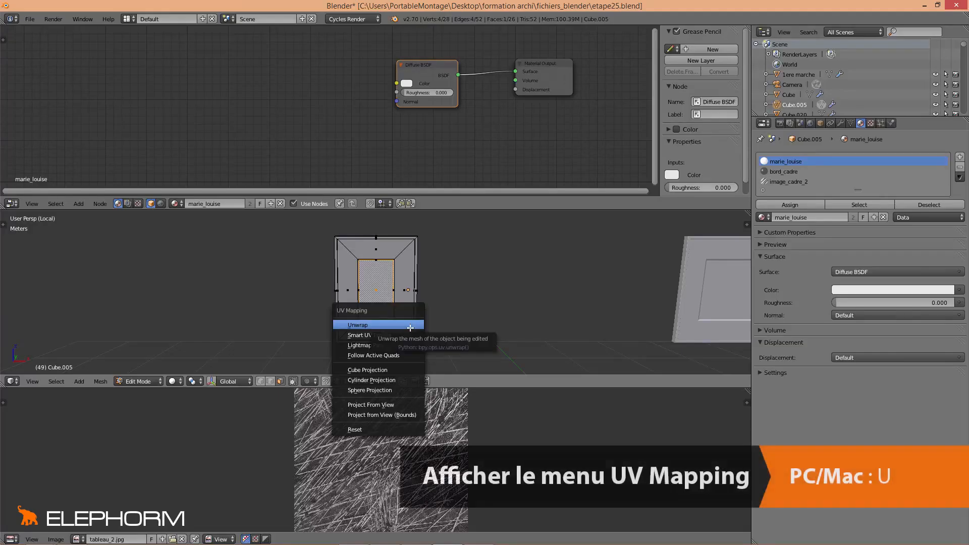
left_click(410, 328)
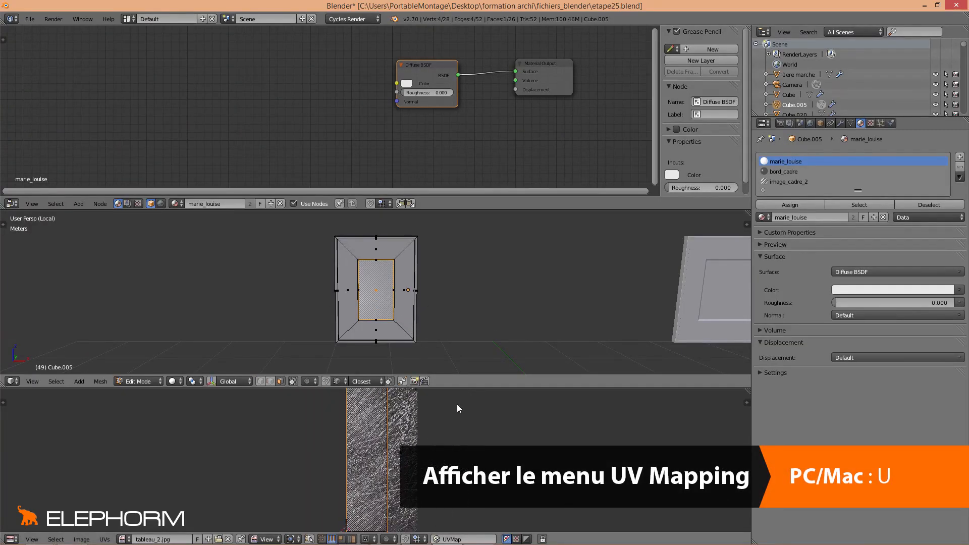
key("ctrl+Up")
key("g")
key("x")
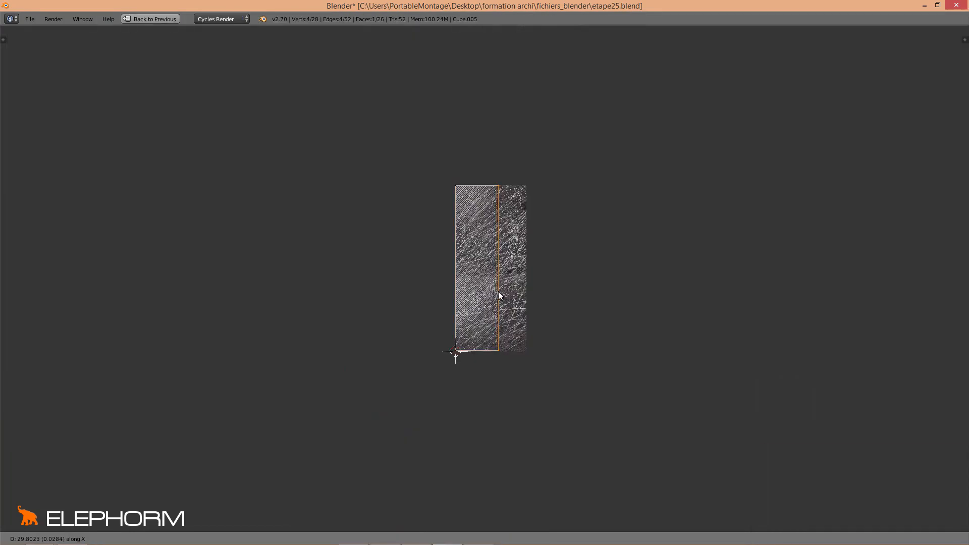
left_click(521, 292)
key("Tab")
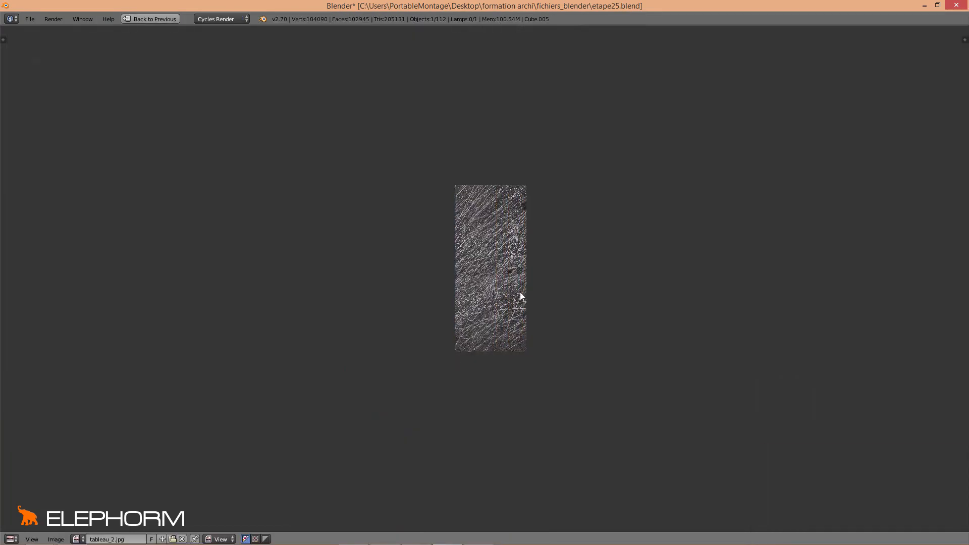
key("ctrl+Up")
- Assign the image_cadre_2 material to the portrait frame's selected central face
key("Tab")
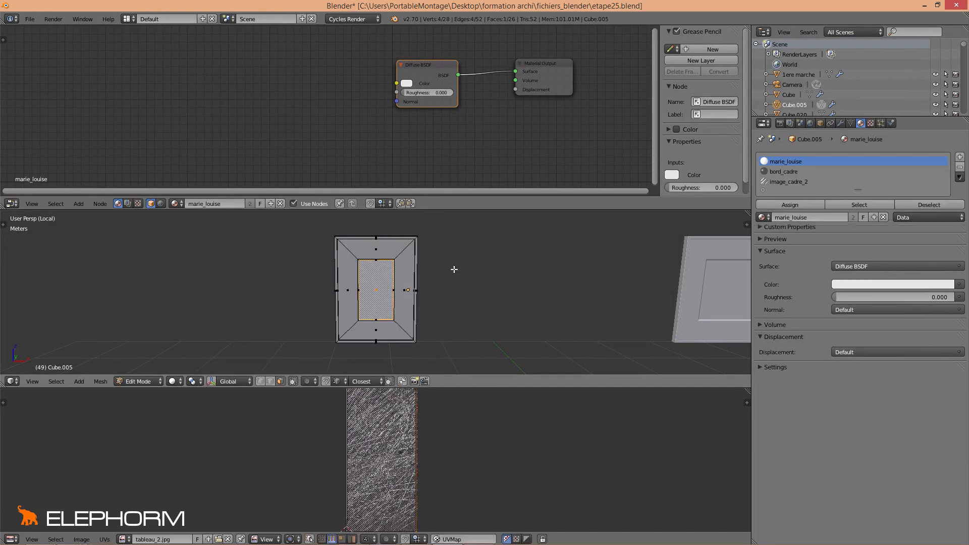
left_click(791, 182)
left_click(782, 204)
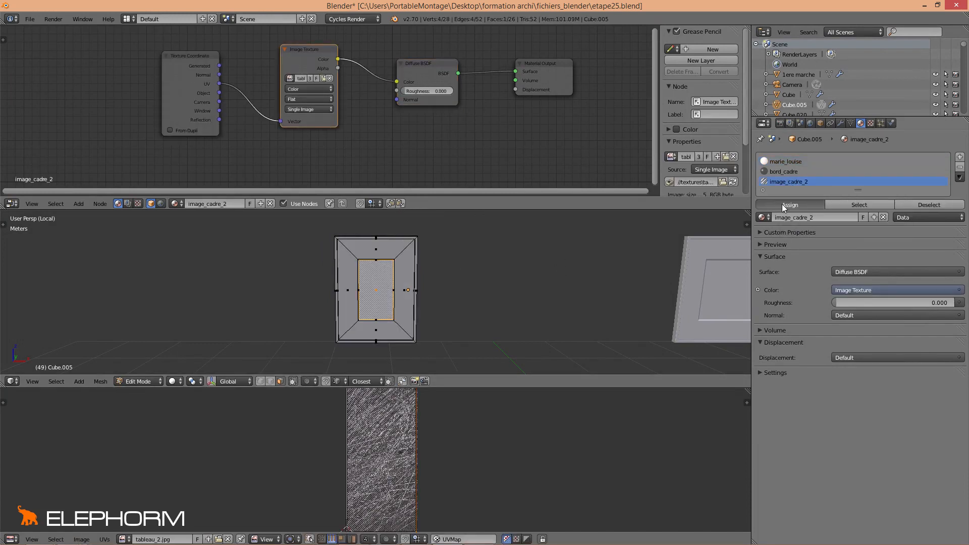
- Preview both picture frames in rendered shading to check their central images
scroll(504, 290, "down", 2)
key("shift+z")
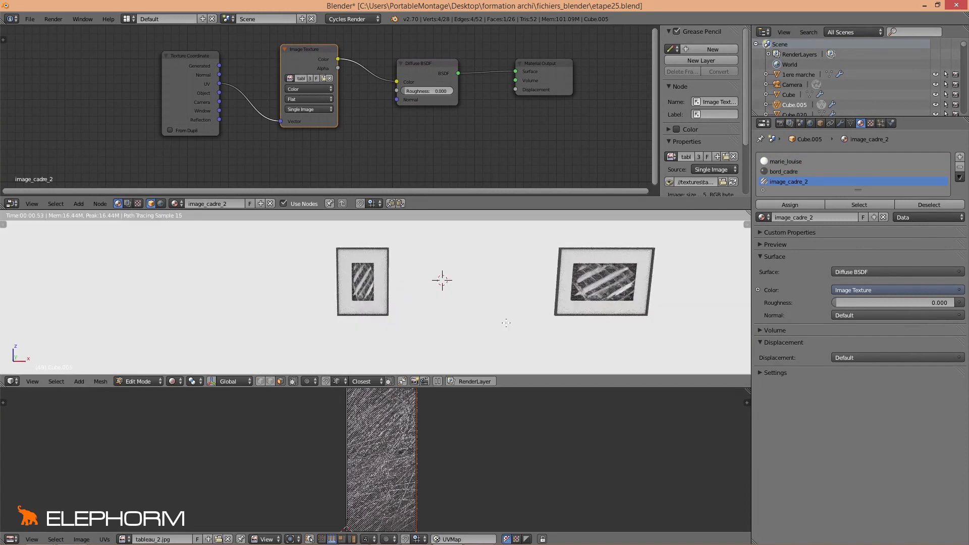
key("shift+z")
key("shift+z")
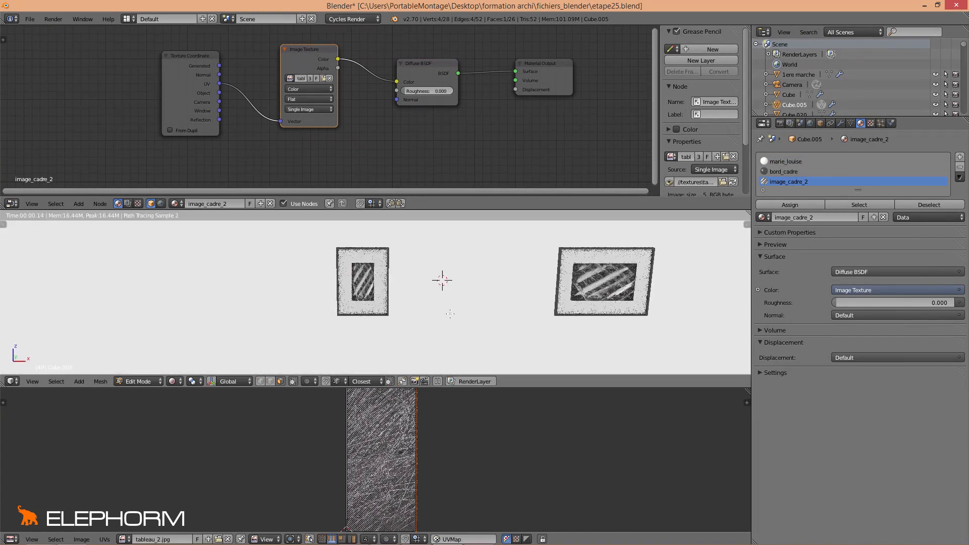
middle_click_drag(414, 304, 443, 330, "shift")
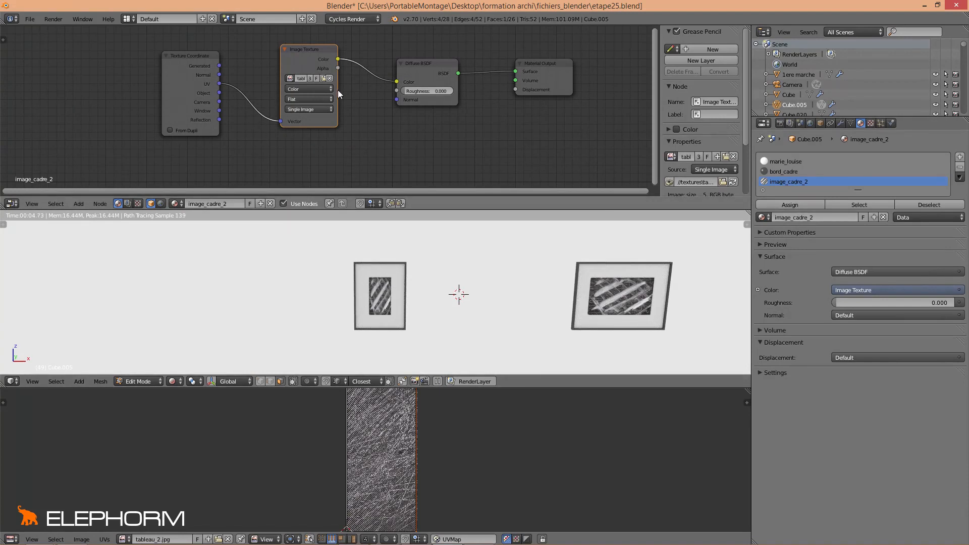
- Replace the image in the image_cadre_2 material's Image Texture node with the already loaded tableau_2.jpg
left_click(330, 78)
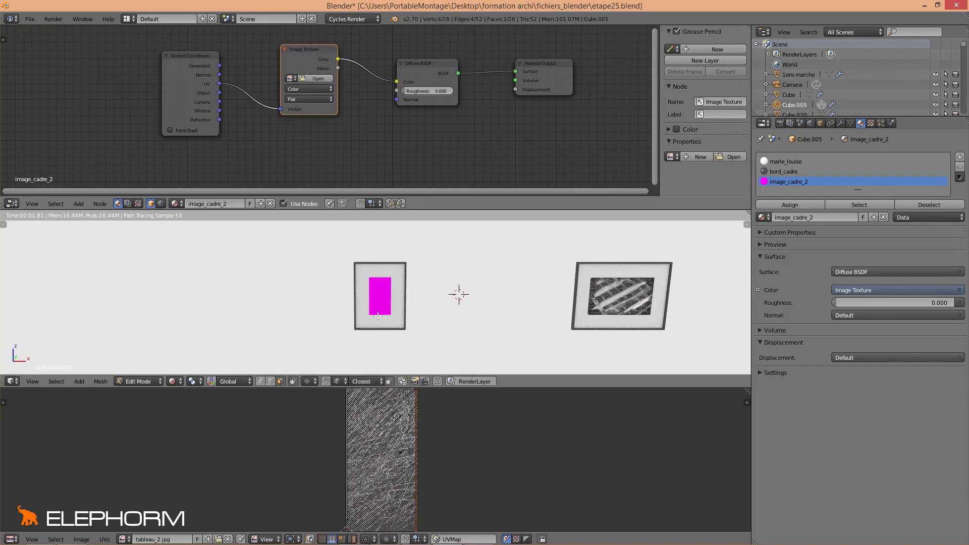
middle_click_drag(381, 314, 386, 320, "shift")
scroll(385, 319, "up", 4)
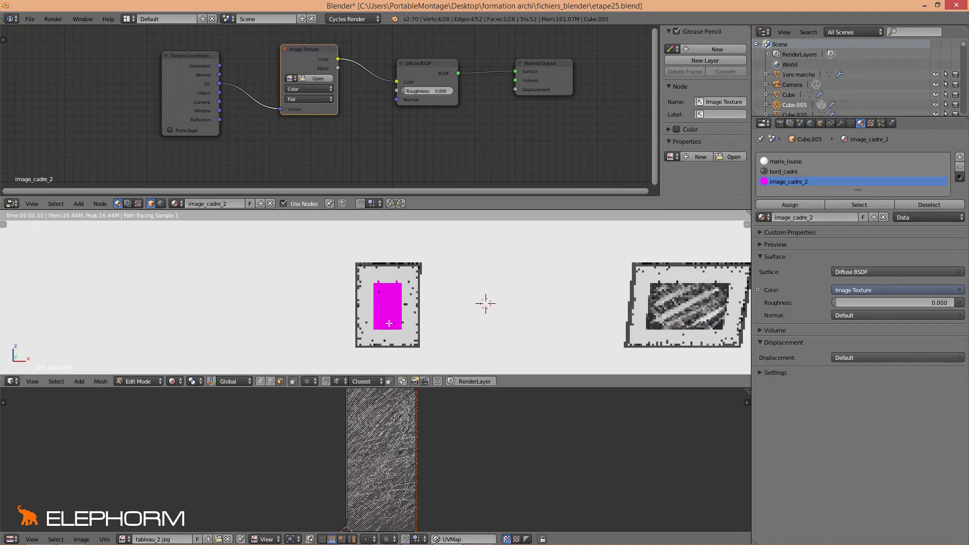
left_click(291, 78)
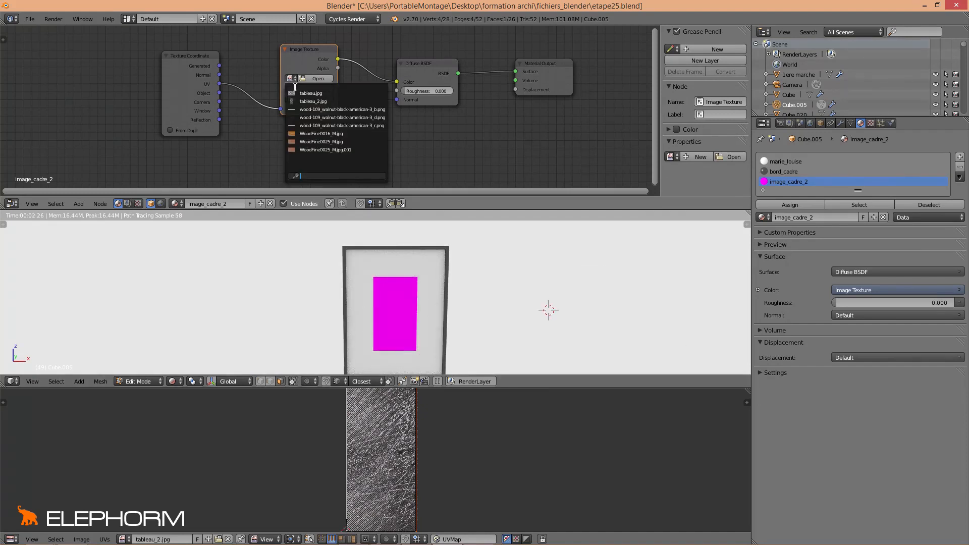
left_click(302, 102)
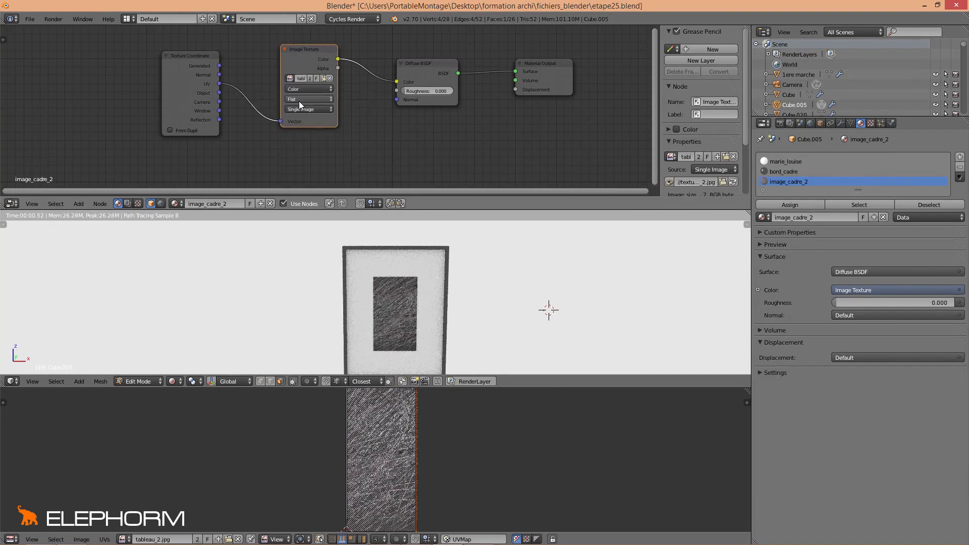
- Check both frames together in the rendered preview, and return to solid shading and the global view of the room
scroll(449, 261, "down", 3)
scroll(449, 261, "down", 2)
middle_click_drag(472, 286, 425, 273, "shift")
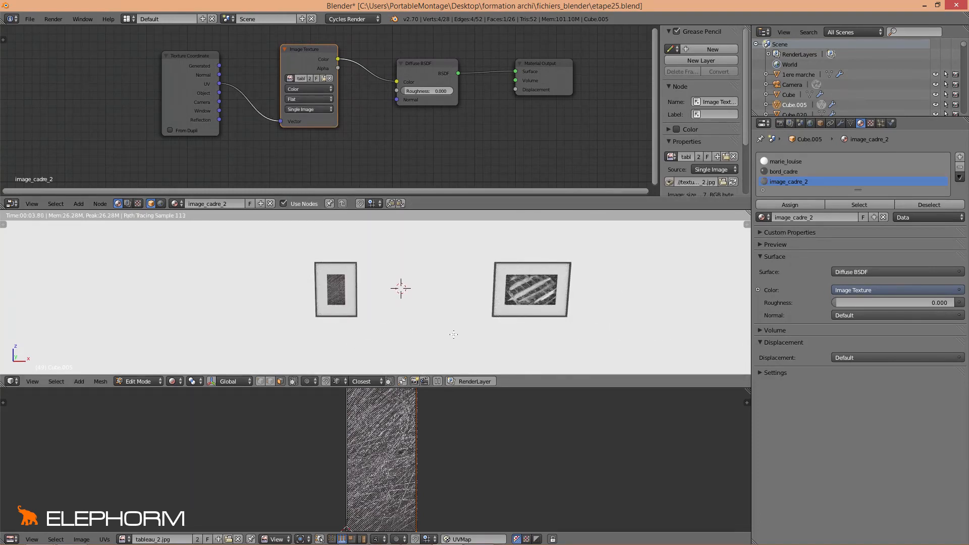
key("shift+z")
middle_click_drag(286, 322, 322, 325, "shift")
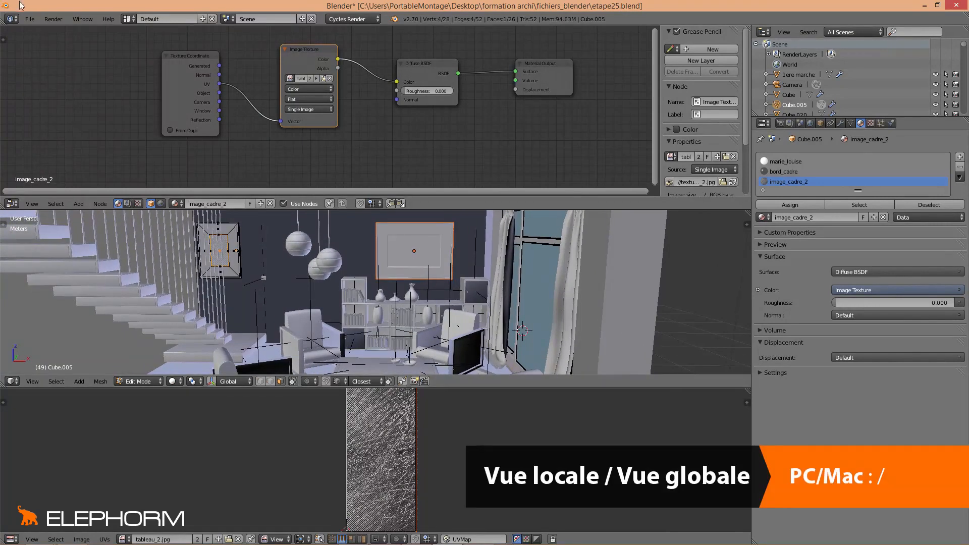
- Save the scene as etape26.blend in the fichiers_blender folder and switch the portrait frame back to Object Mode
left_click(30, 19)
left_click(48, 106)
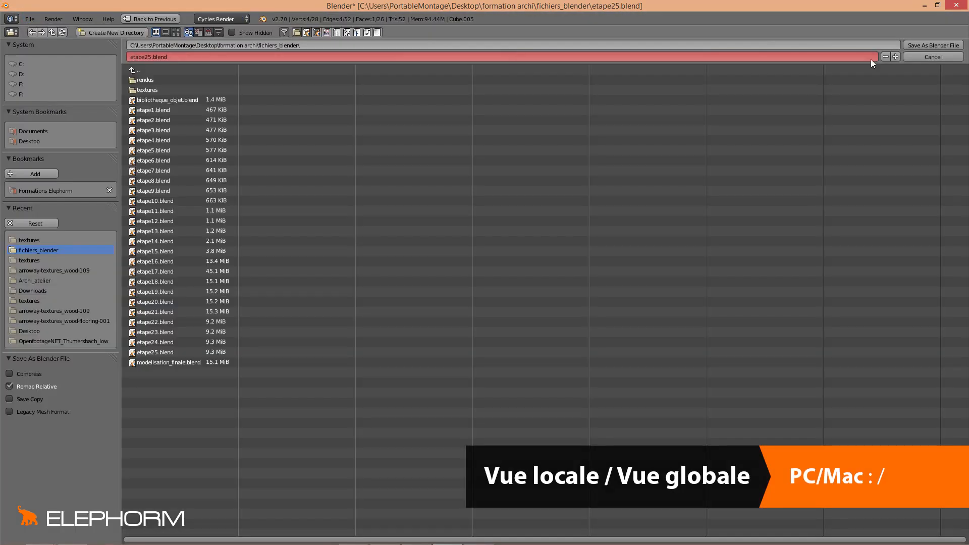
left_click(896, 57)
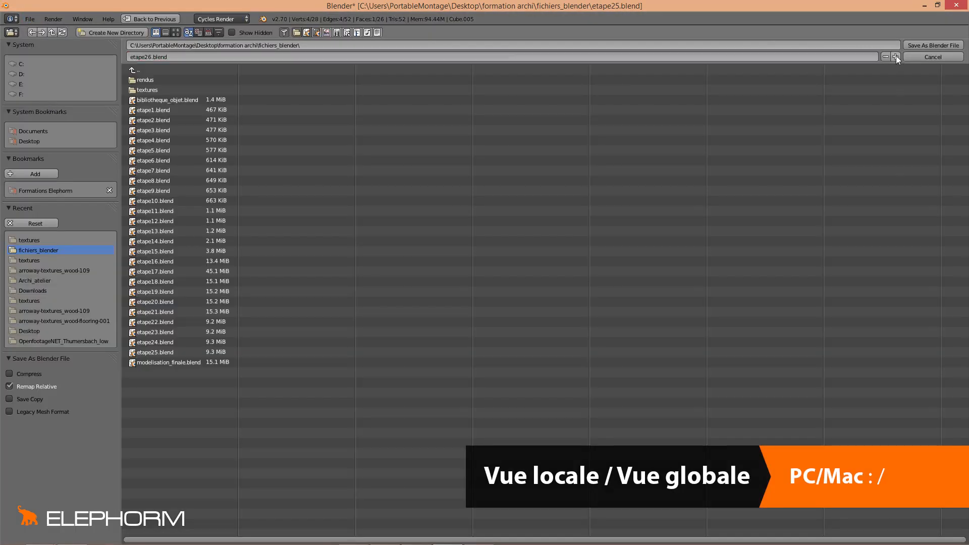
left_click(933, 45)
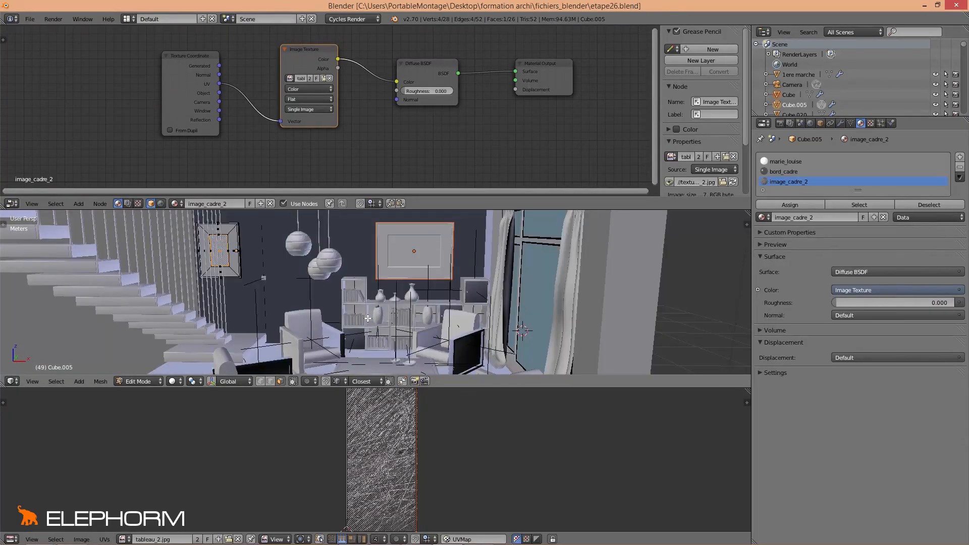
mouse_move(367, 318)
middle_mouse_down()
mouse_move(380, 318)
mouse_move(368, 319)
middle_mouse_up()
key("Tab")
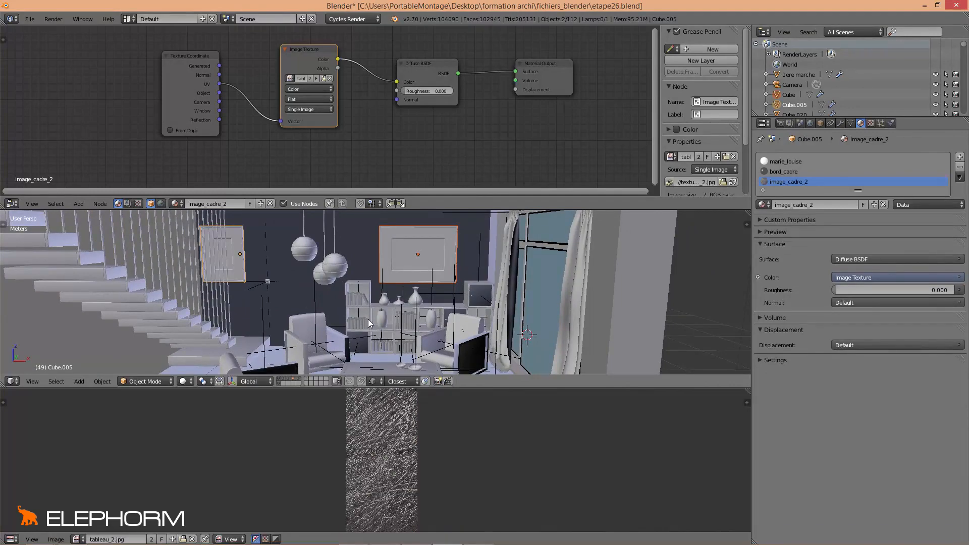